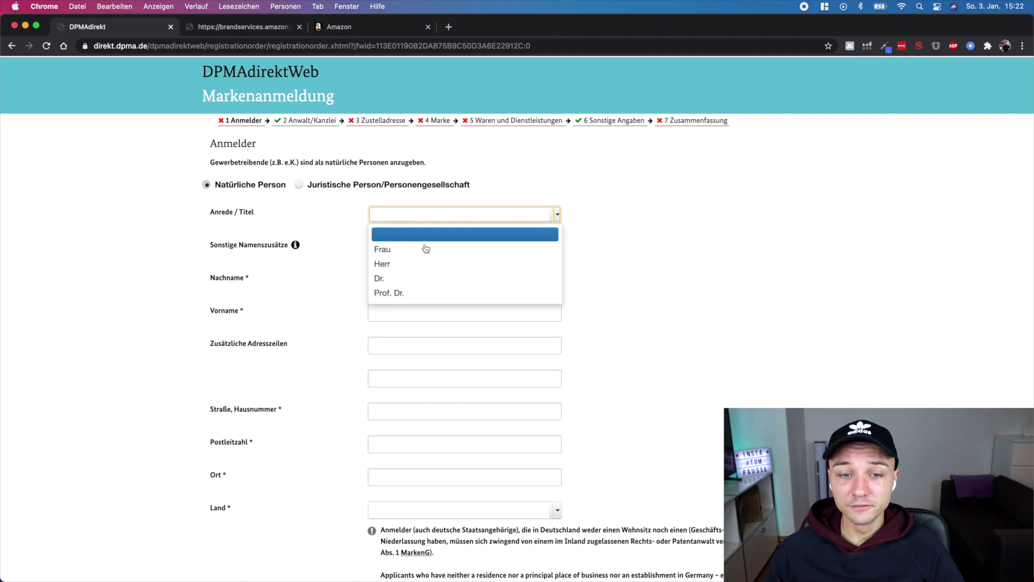
# Set the applicant salutation to Herr and continue past the Anwalt/Kanzlei step to Zustelladresse
pyautogui.click(429, 263)
pyautogui.scroll(-3, 656, 282)
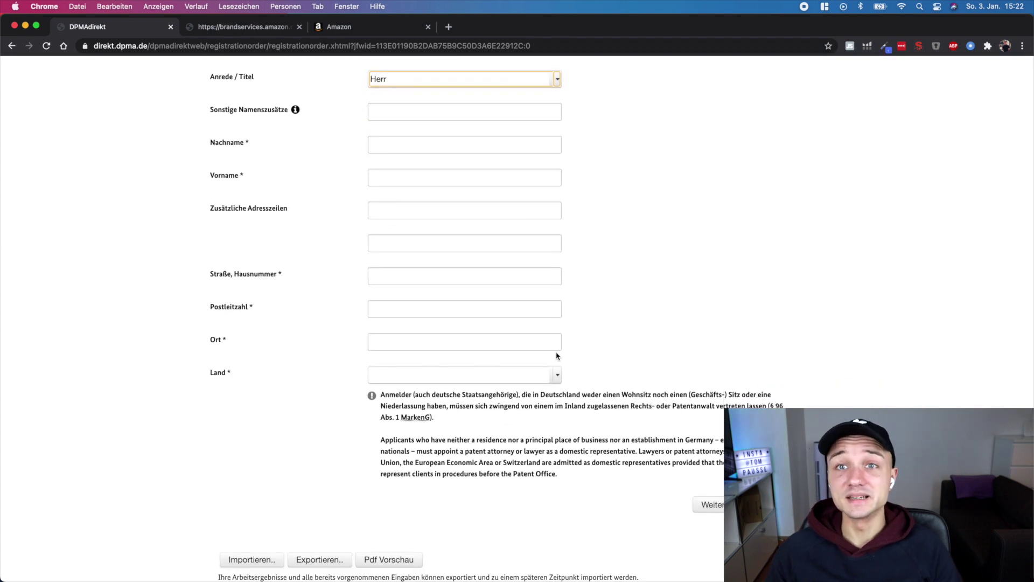
pyautogui.scroll(3, 556, 354)
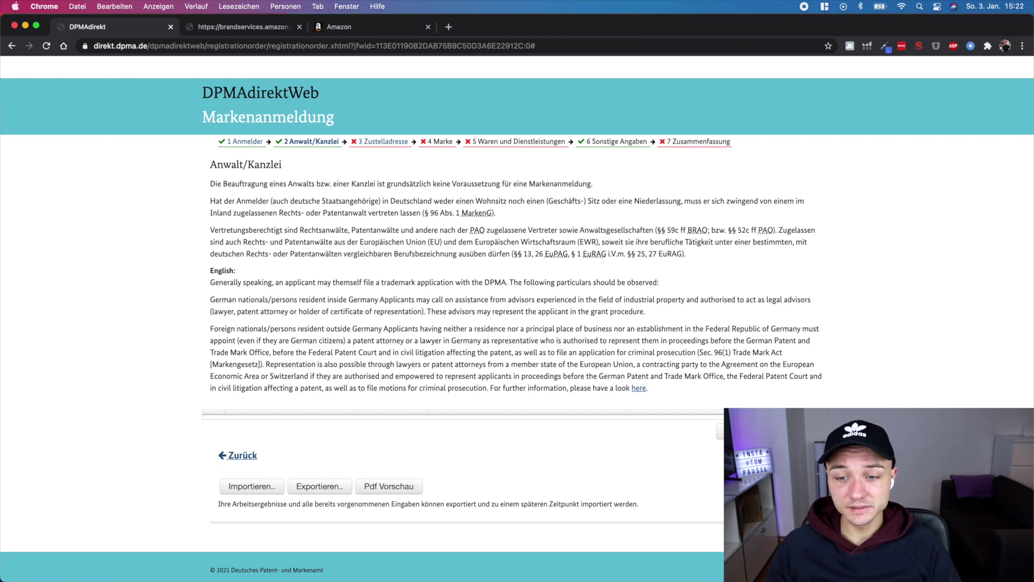
pyautogui.click(383, 142)
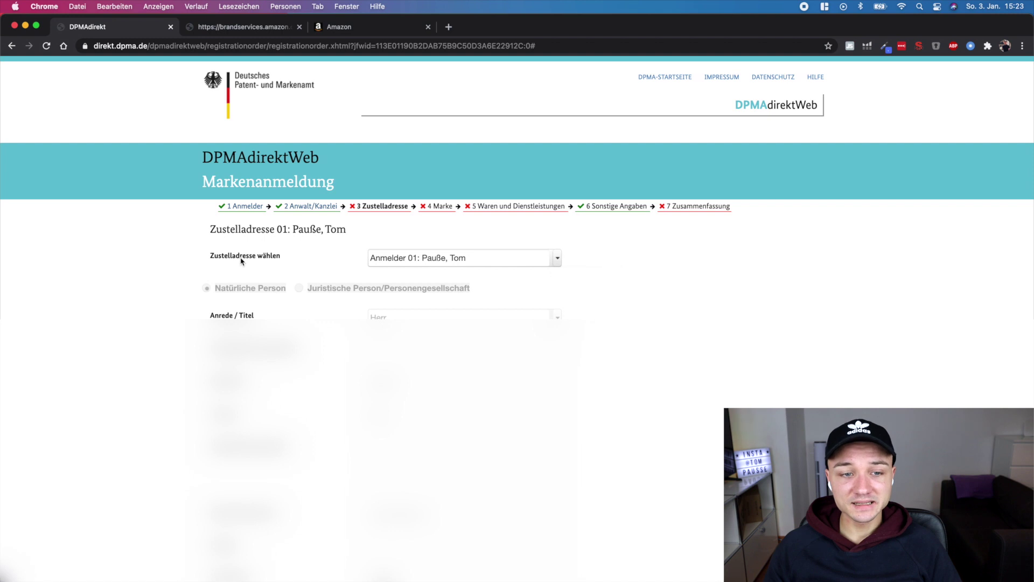
# Keep Anmelder 01 as the delivery address
pyautogui.click(426, 261)
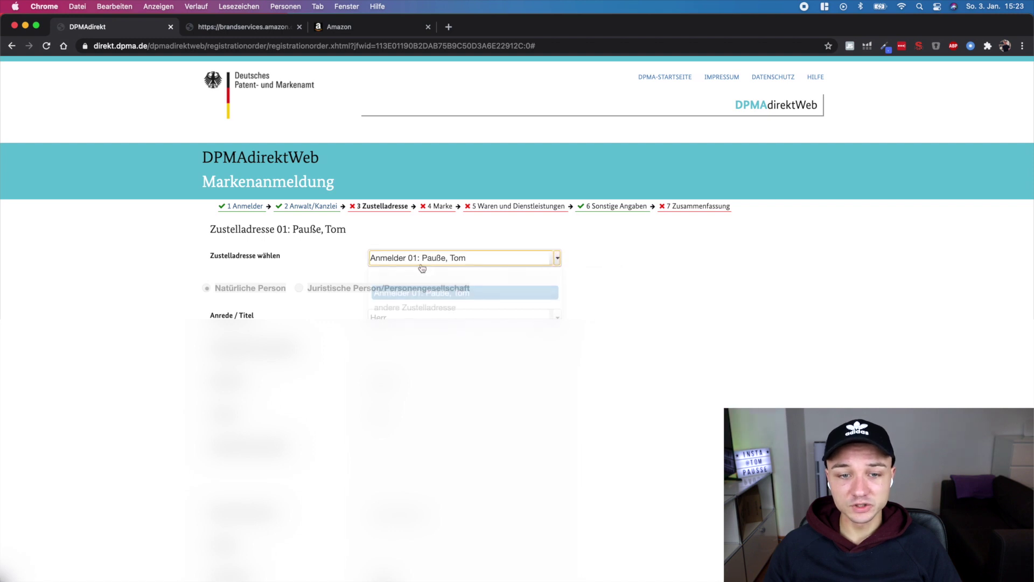
pyautogui.click(556, 261)
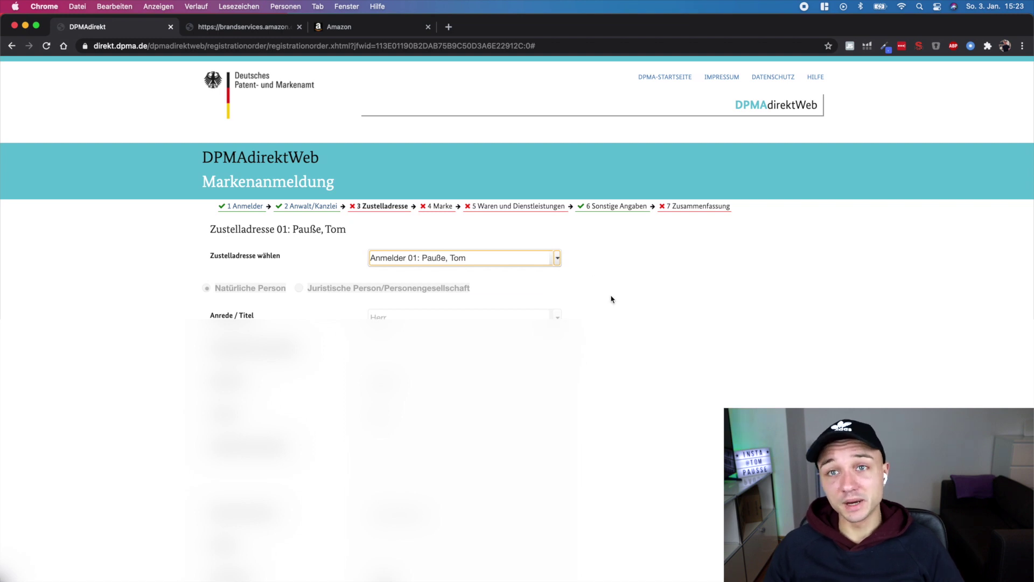
pyautogui.scroll(-10, 451, 382)
# Autofill the applicant's contact e-mail and continue to the Marke step
pyautogui.click(451, 382)
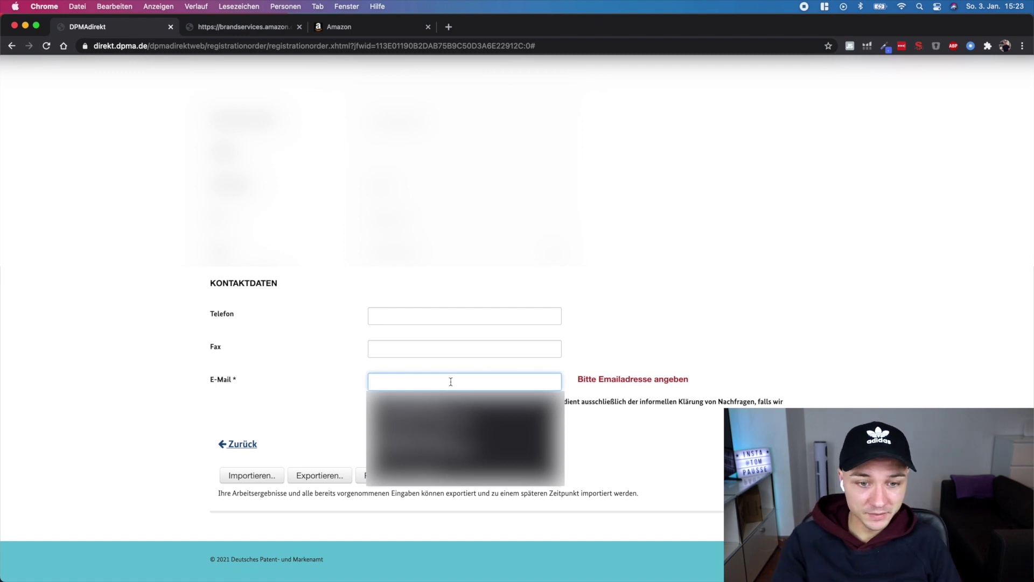
pyautogui.press('Down')
pyautogui.press('Return')
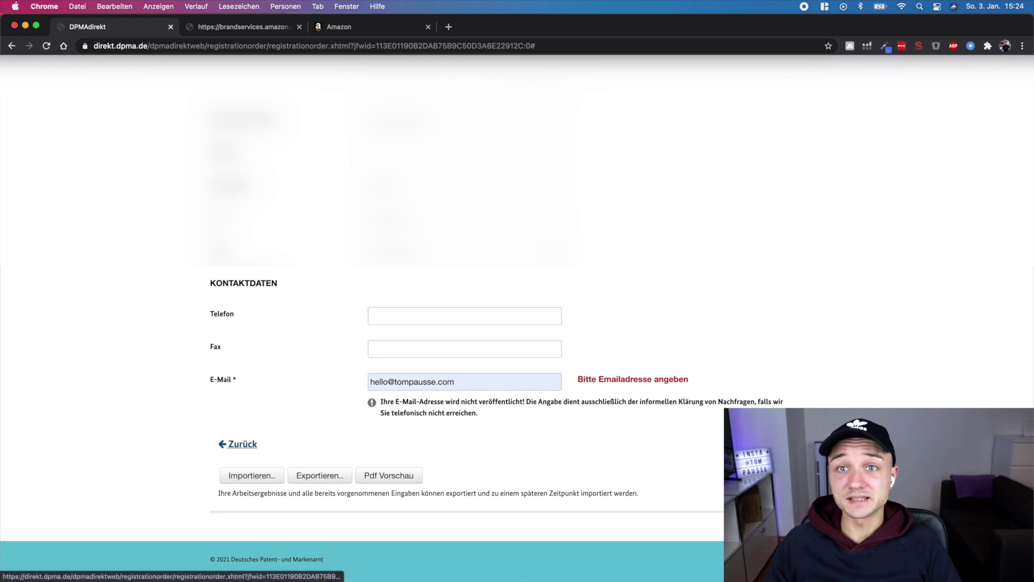
pyautogui.click(798, 443)
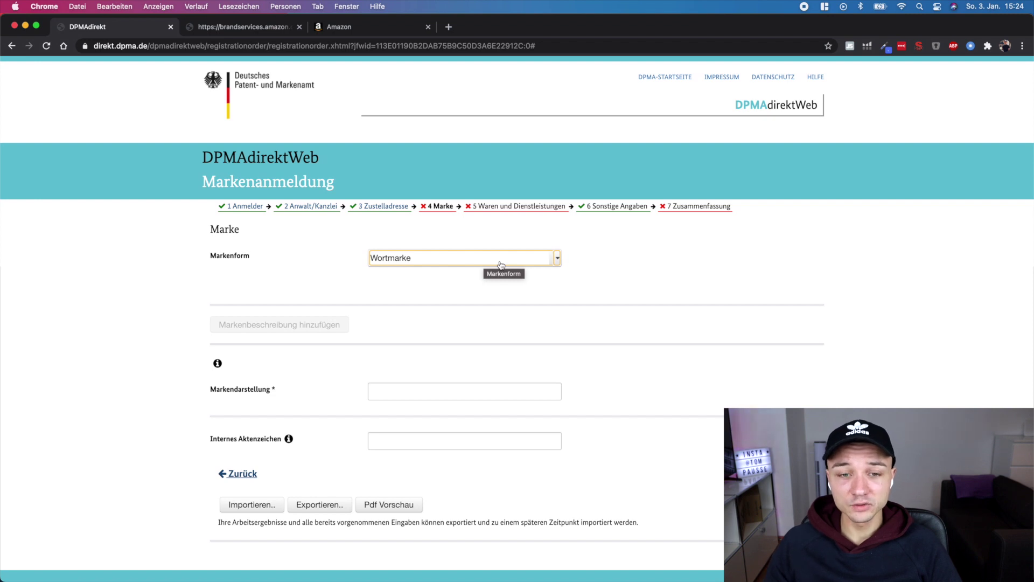
# Keep Wortmarke as the mark type in the Markenform dropdown
pyautogui.click(500, 265)
pyautogui.click(426, 299)
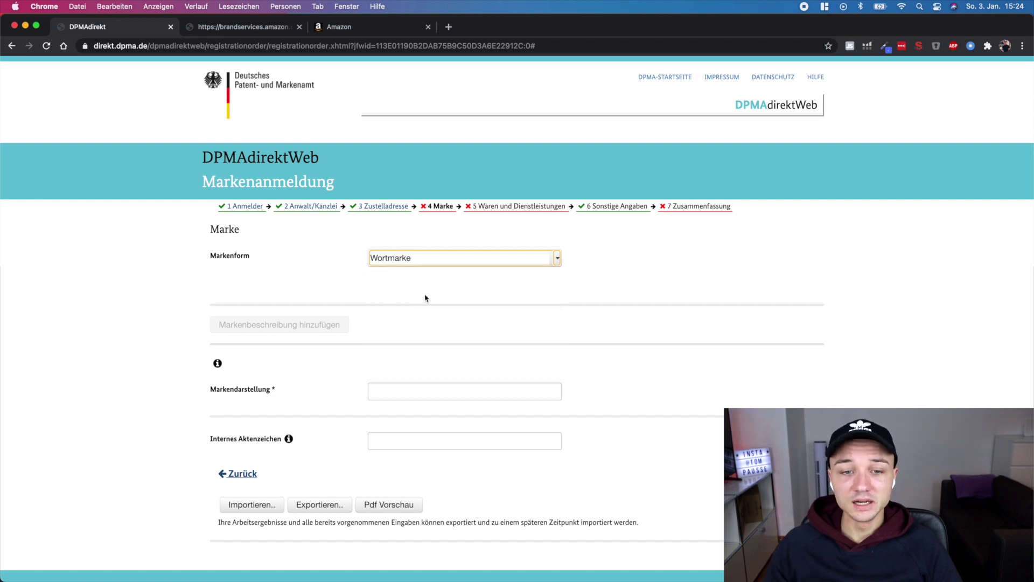
pyautogui.scroll(-1, 417, 302)
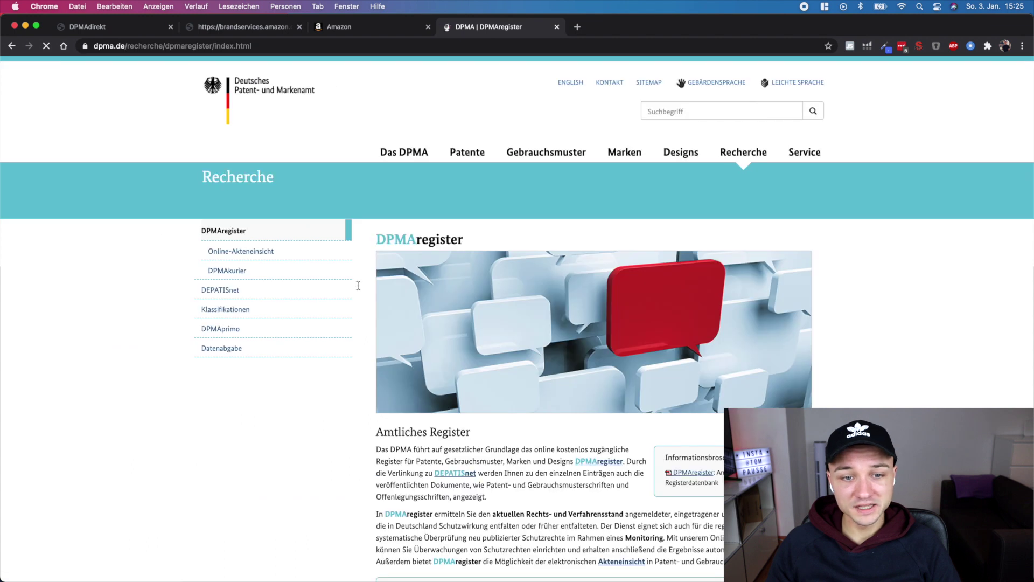
# Open DPMAregister's trademark Basisrecherche and enter 'covr' in the Marke field
pyautogui.scroll(-3, 472, 367)
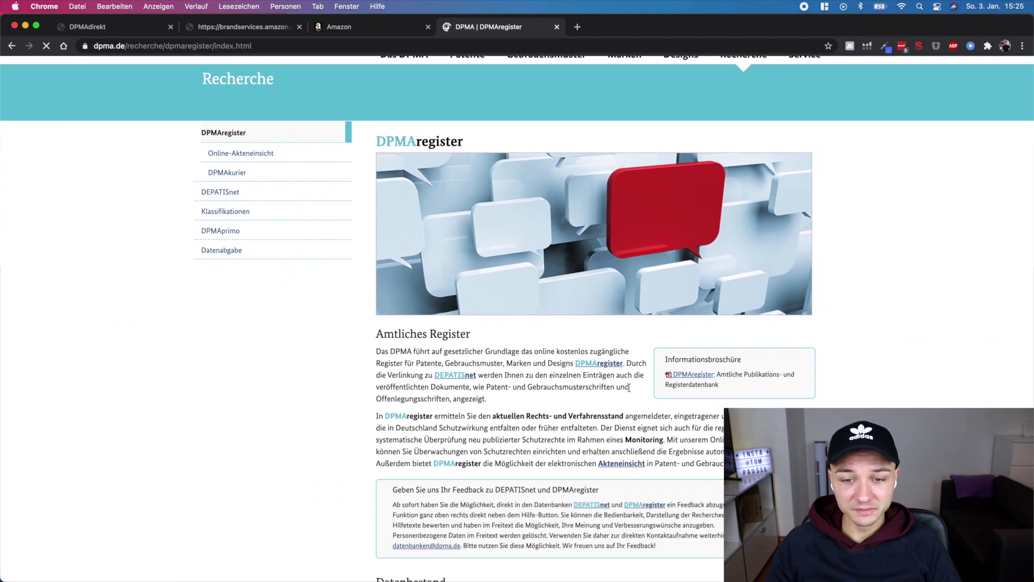
pyautogui.click(607, 364)
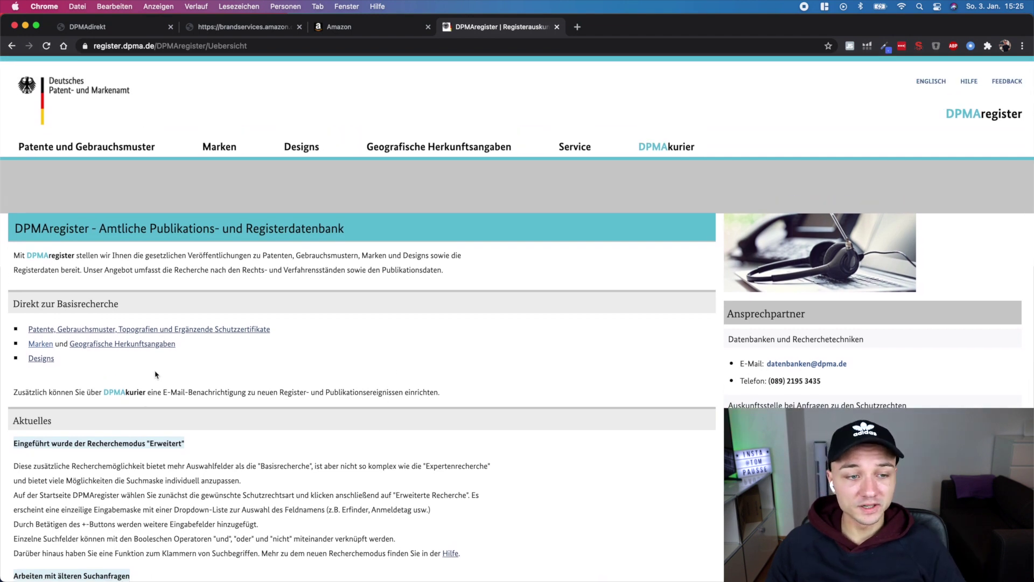
pyautogui.click(38, 350)
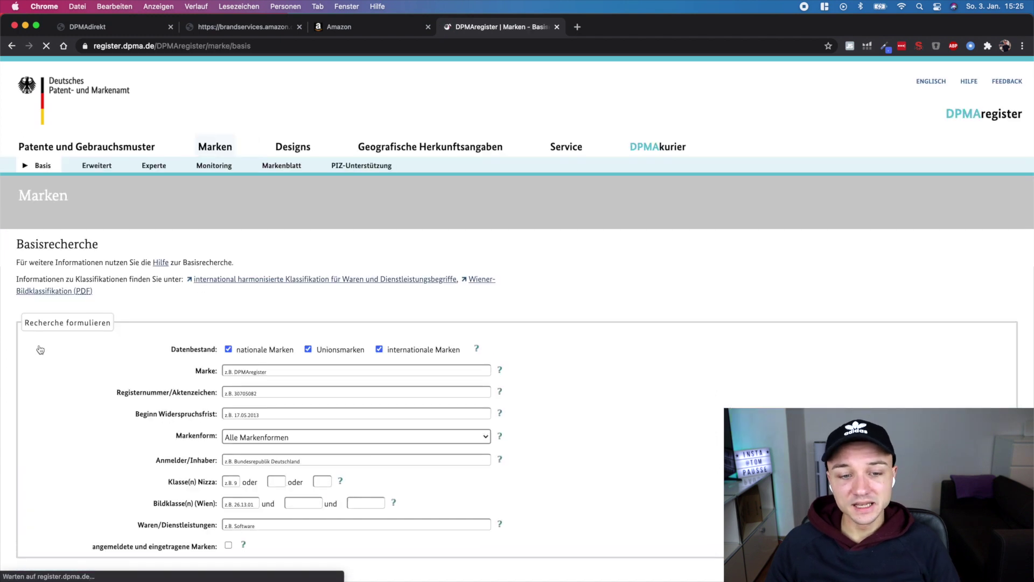
pyautogui.click(256, 370)
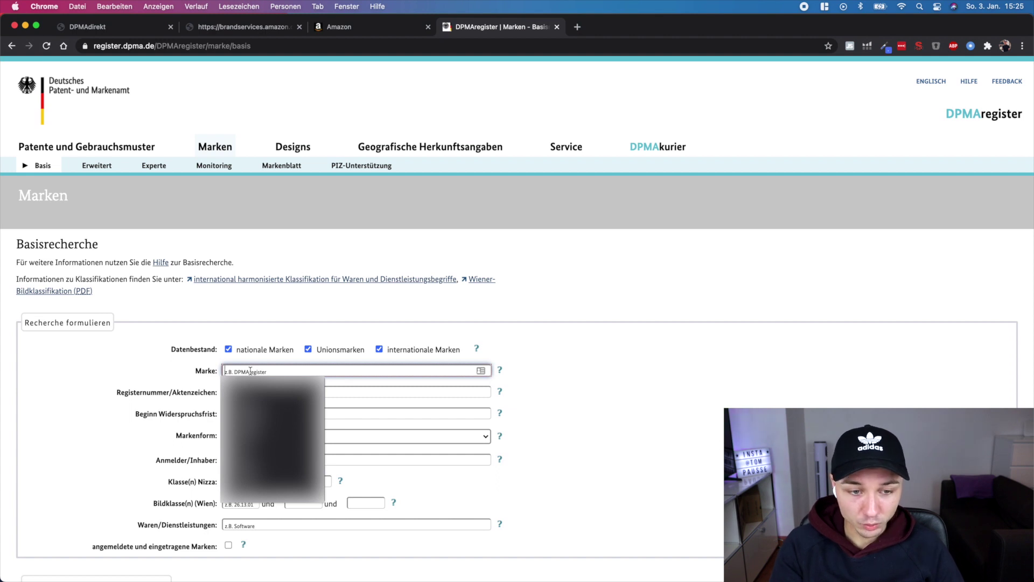
pyautogui.write('covr')
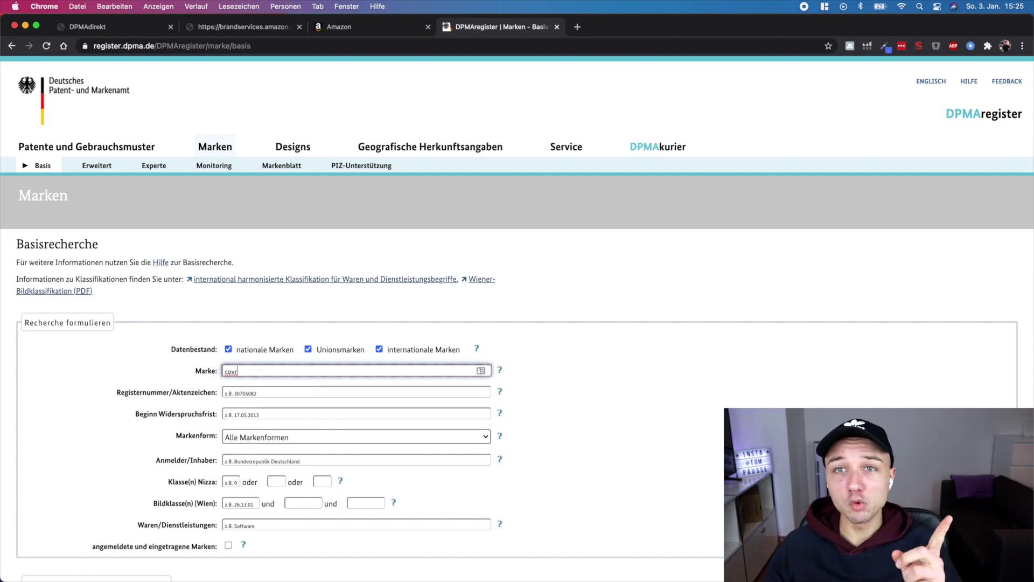
pyautogui.scroll(-3, 603, 421)
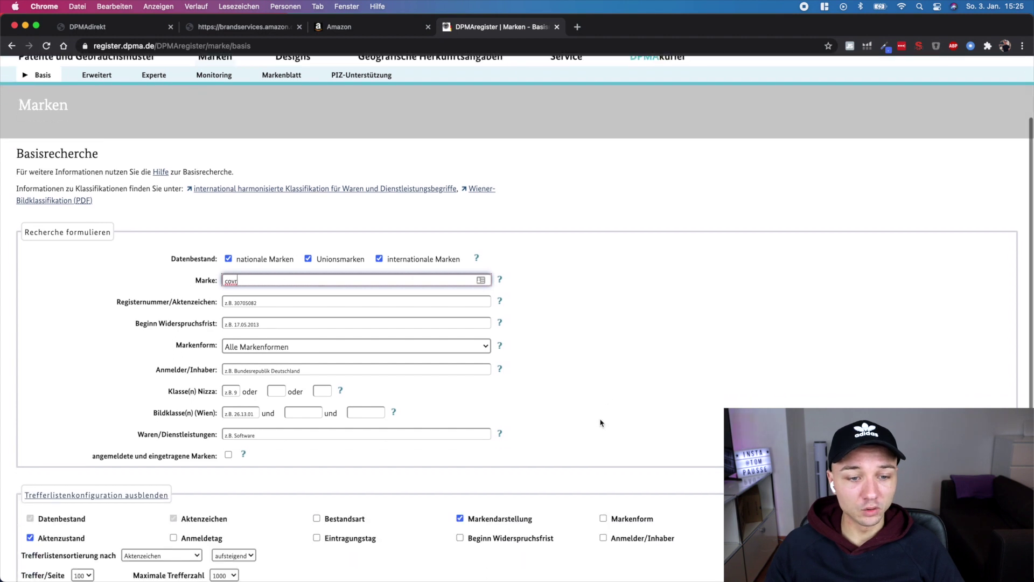
pyautogui.scroll(-3, 163, 421)
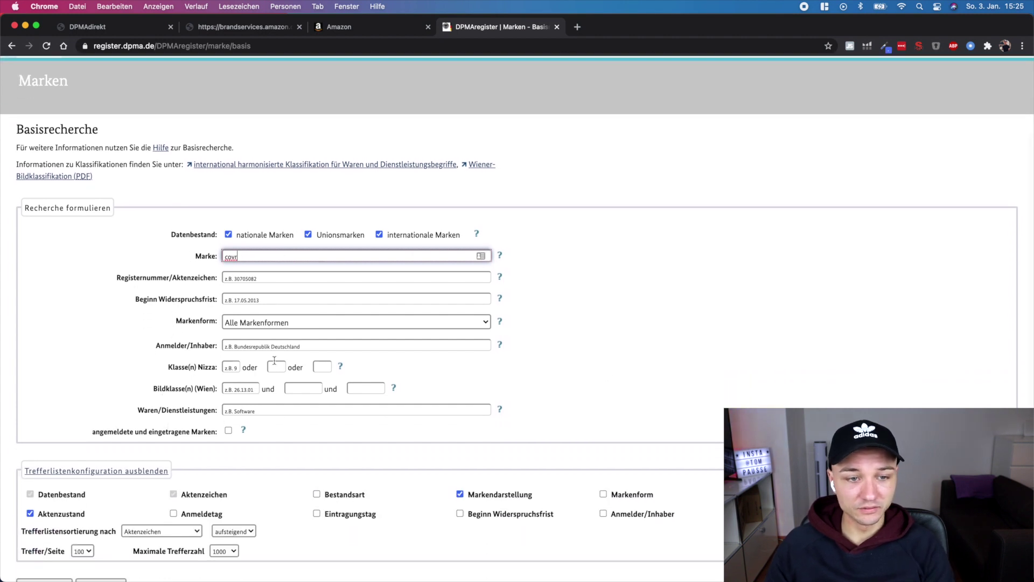
pyautogui.scroll(-1, 349, 430)
# Run the search for 'covr' and review its four EM trademark hits
pyautogui.click(45, 506)
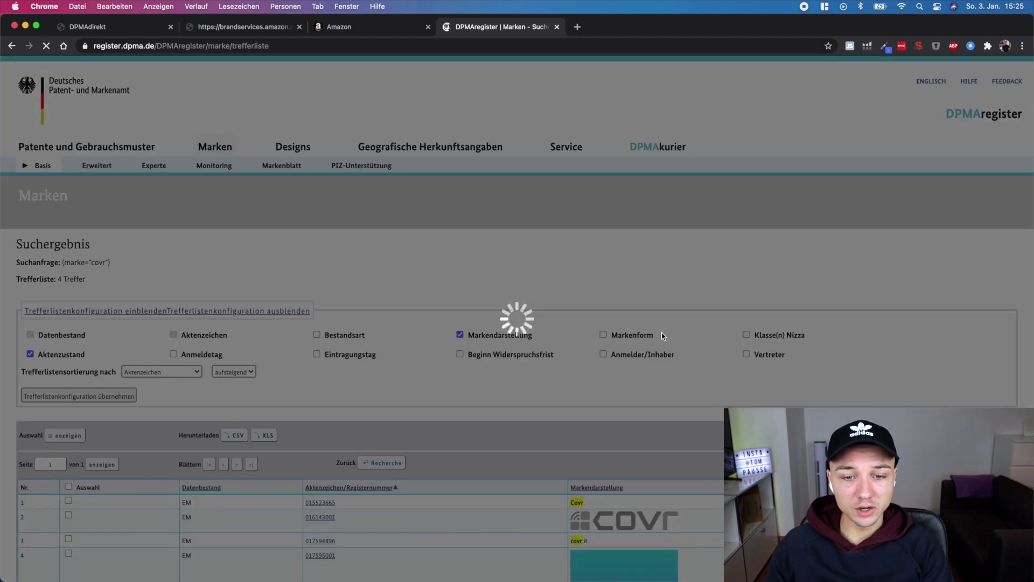
pyautogui.scroll(-1, 562, 387)
pyautogui.scroll(-5, 561, 386)
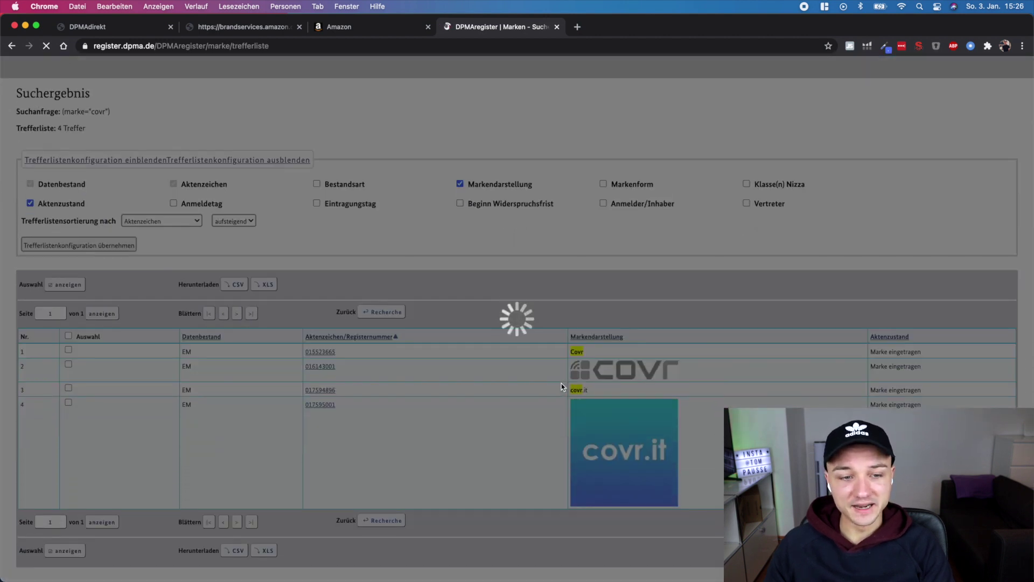
pyautogui.scroll(1, 562, 387)
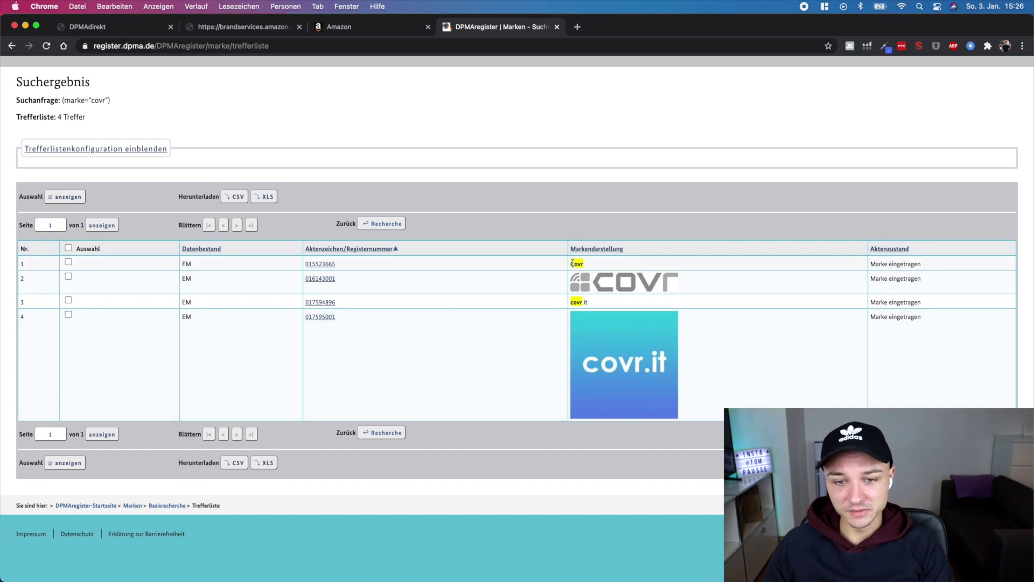
pyautogui.scroll(5, 459, 295)
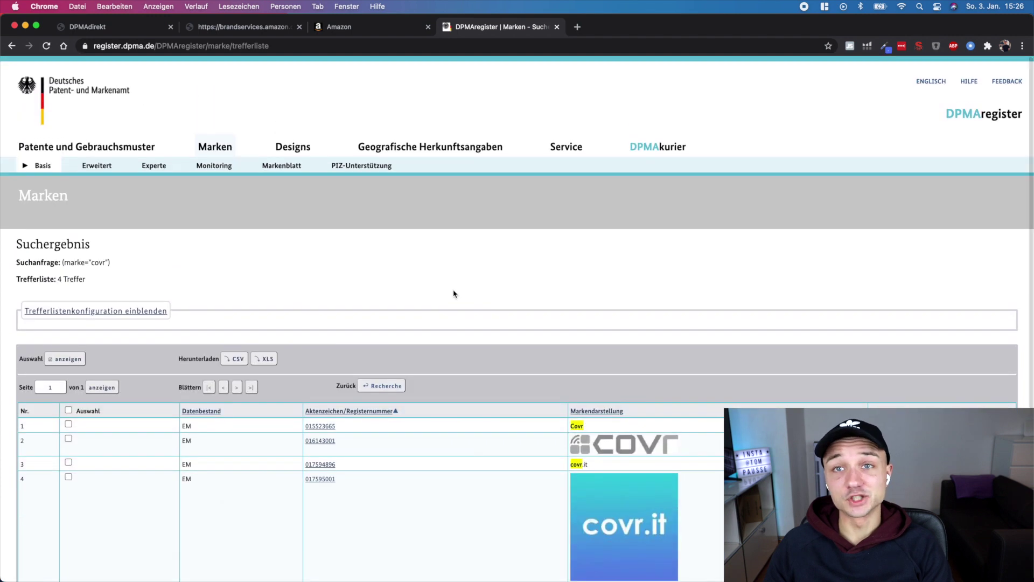
pyautogui.hscroll(-5, 304, 260)
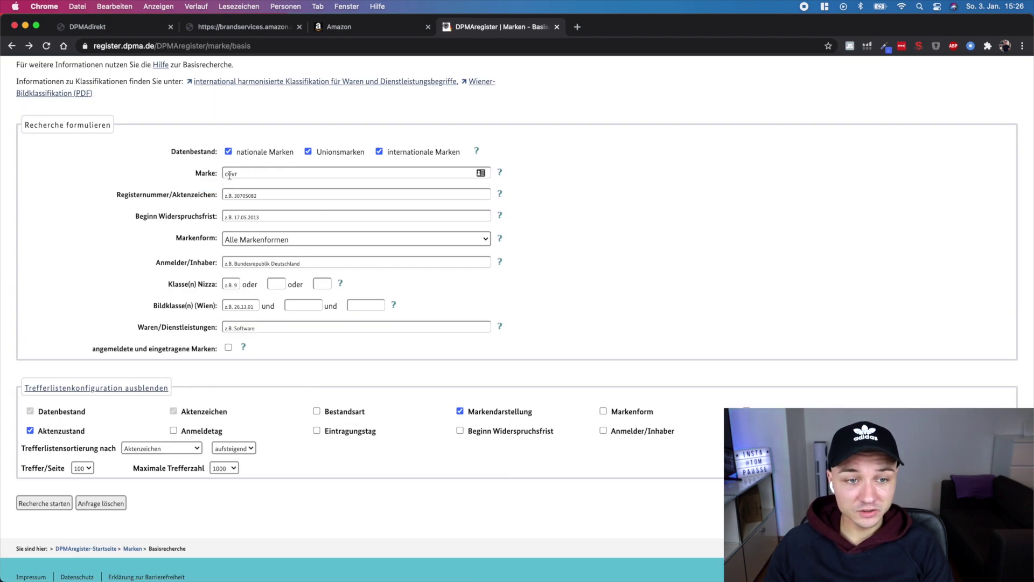
# Change the search term to 'carcovr', search again and confirm no hits
pyautogui.click(225, 174)
pyautogui.click(717, 283)
pyautogui.click(54, 505)
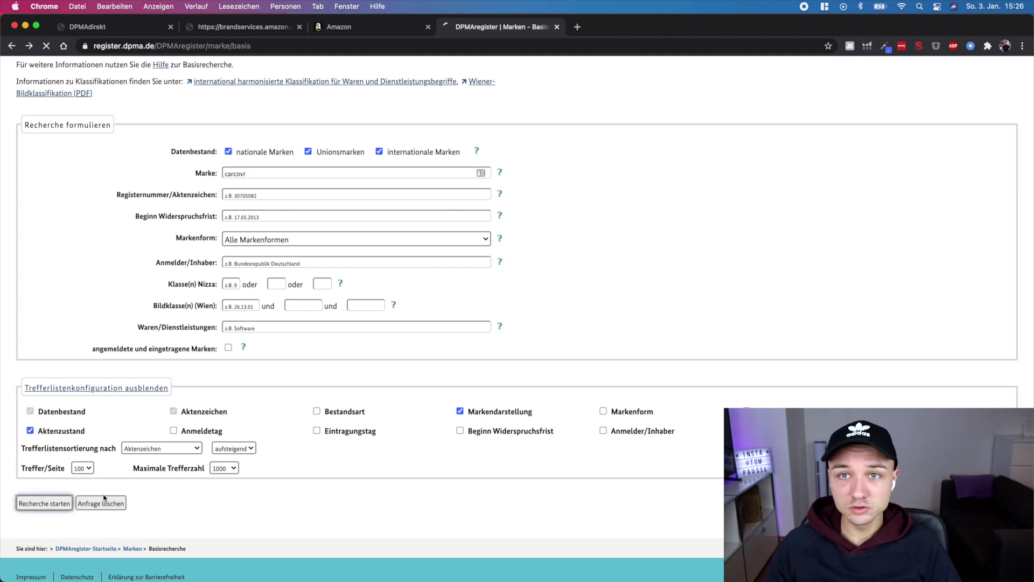
pyautogui.scroll(-1, 128, 432)
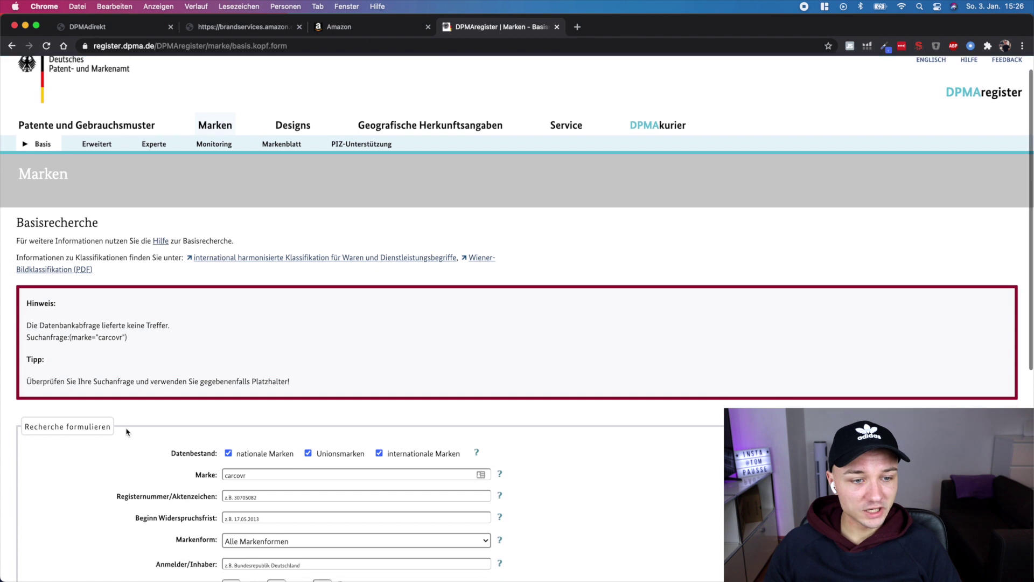
pyautogui.moveTo(132, 329); pyautogui.dragTo(10, 318)
pyautogui.click(143, 331)
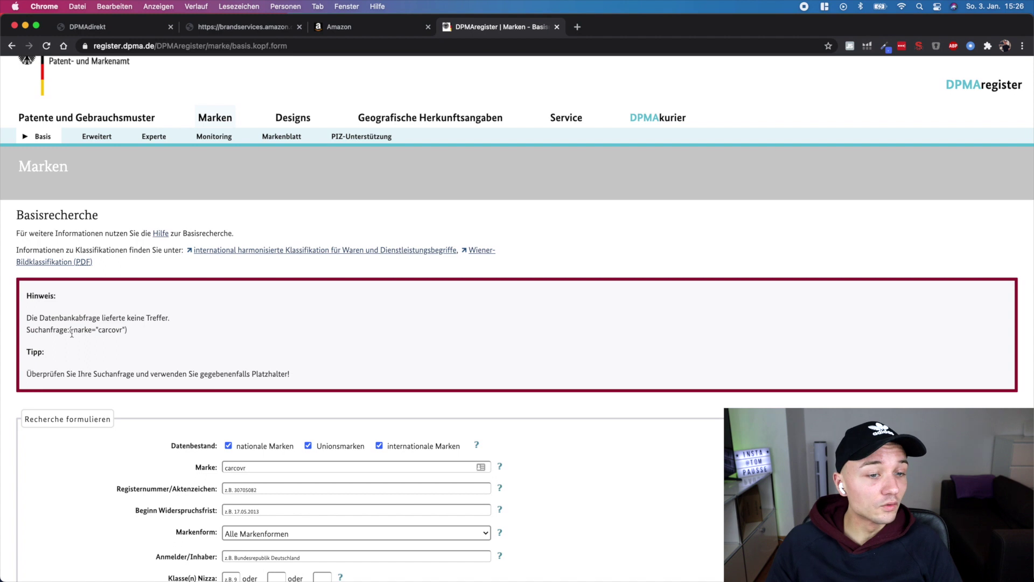
pyautogui.moveTo(99, 329); pyautogui.dragTo(128, 333)
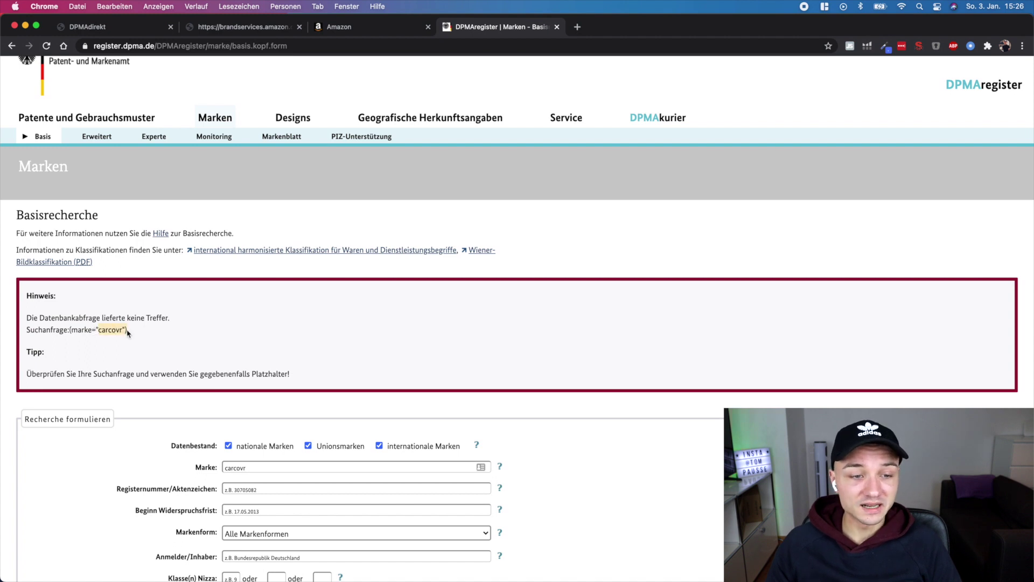
pyautogui.click(182, 356)
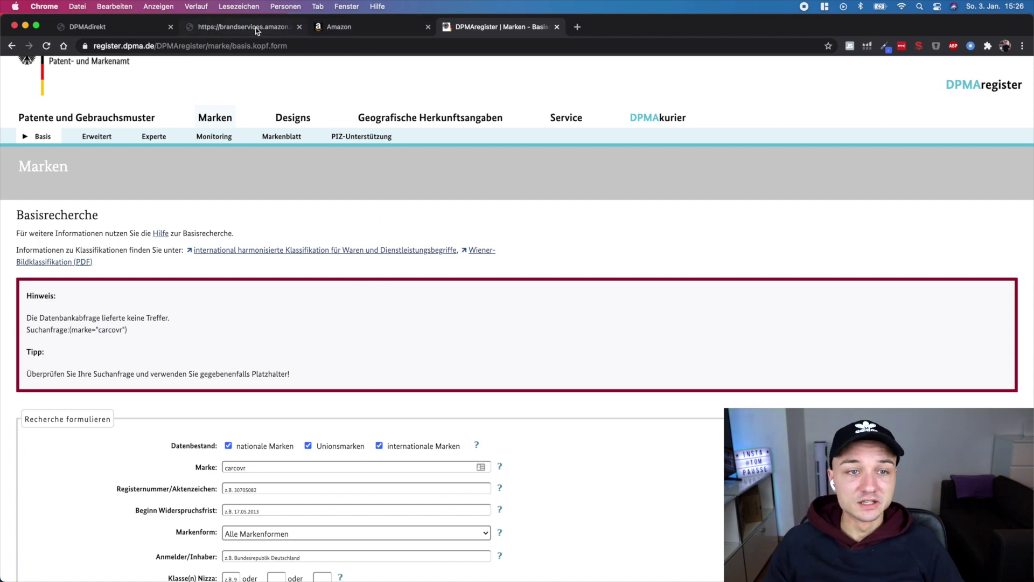
# Enter 'carcovr' as the word mark representation and advance to Waren und Dienstleistungen
pyautogui.click(129, 27)
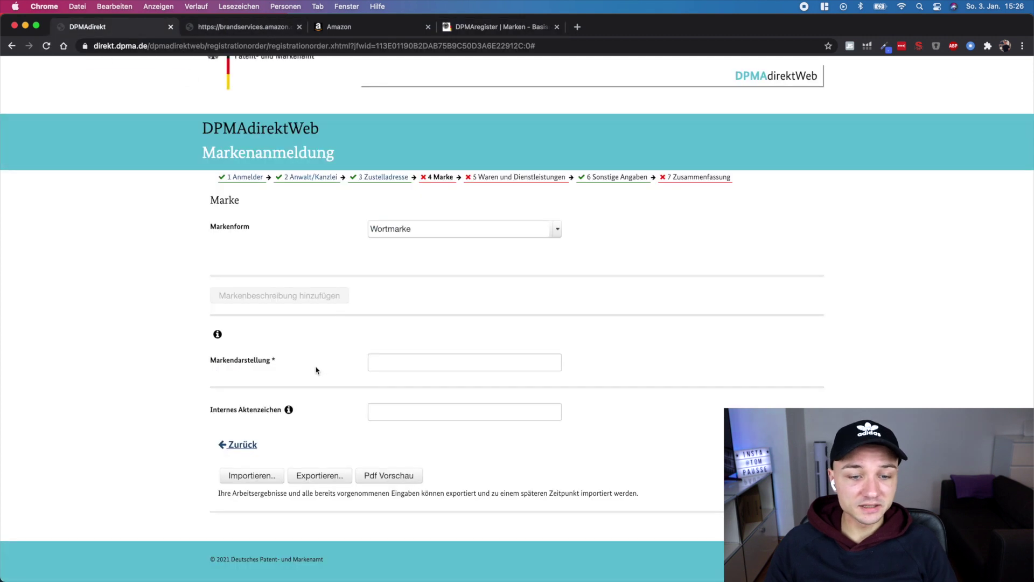
pyautogui.write('arcovr')
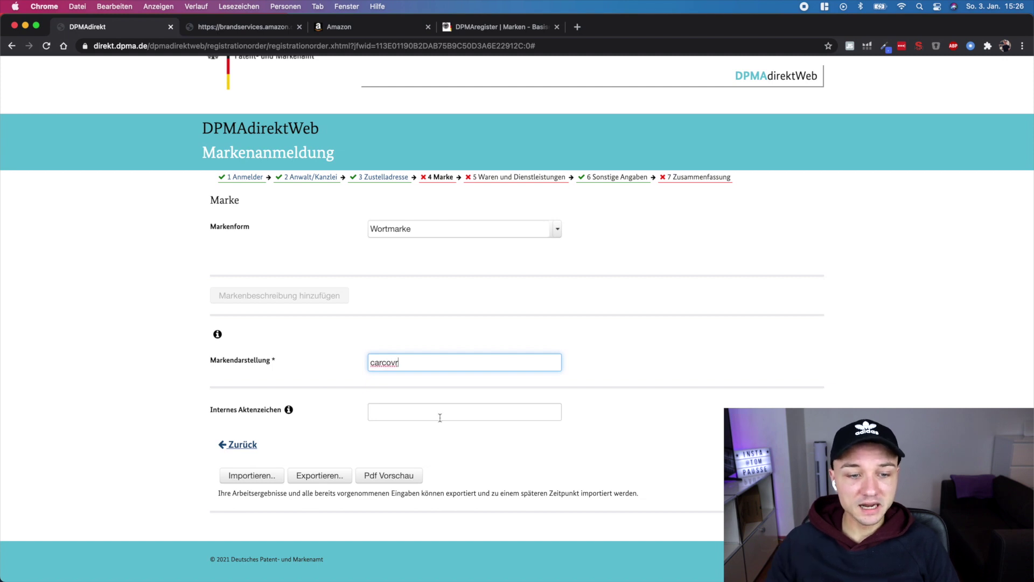
pyautogui.click(435, 412)
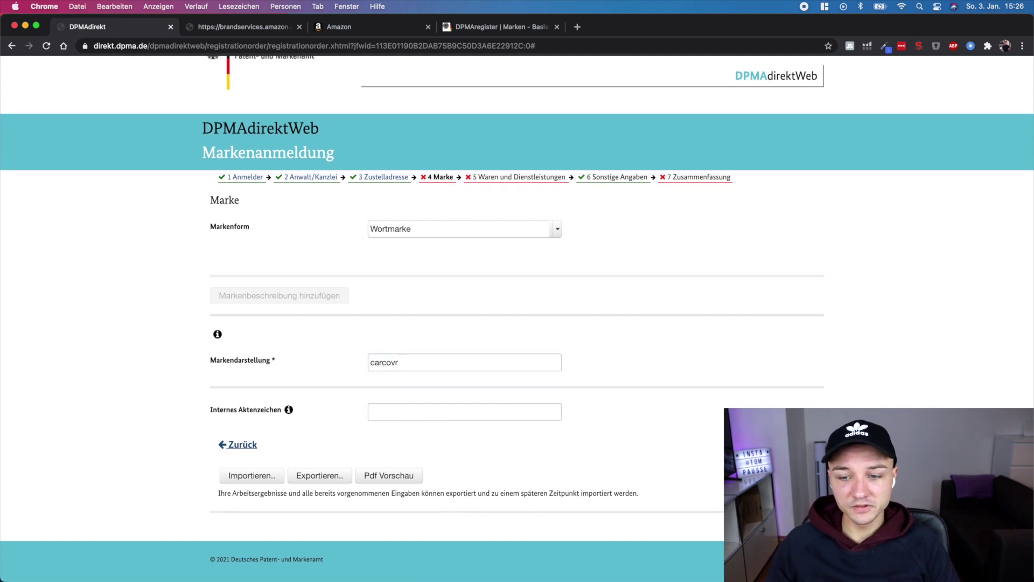
pyautogui.click(798, 445)
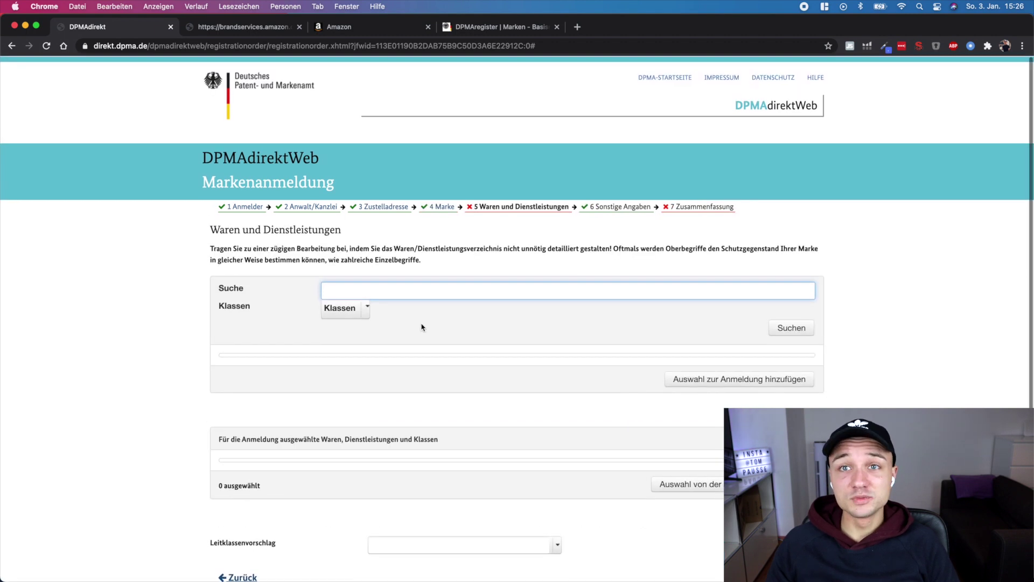
# Search the goods list for 'Abdeckung' without filtering by class
pyautogui.click(366, 308)
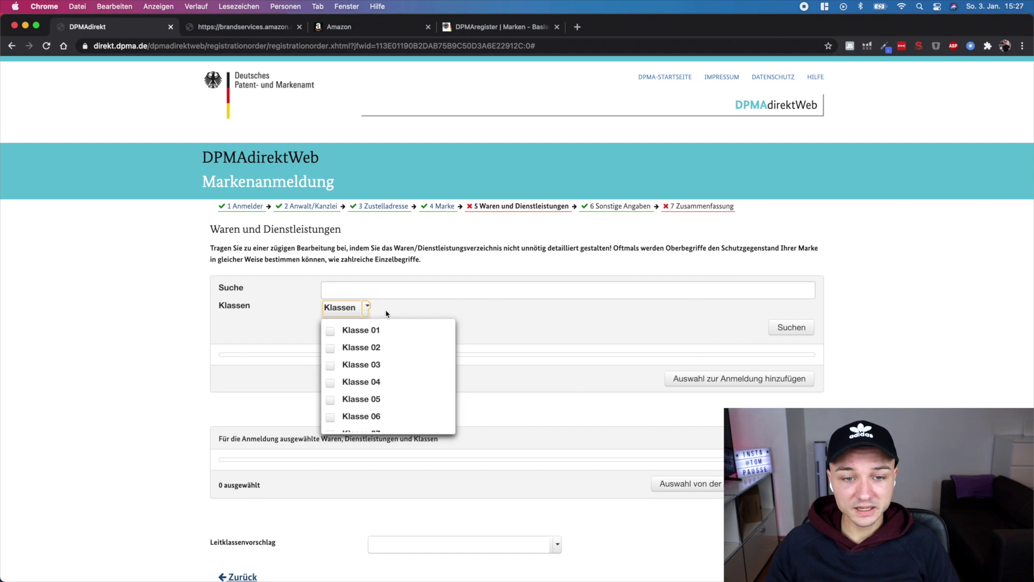
pyautogui.click(366, 308)
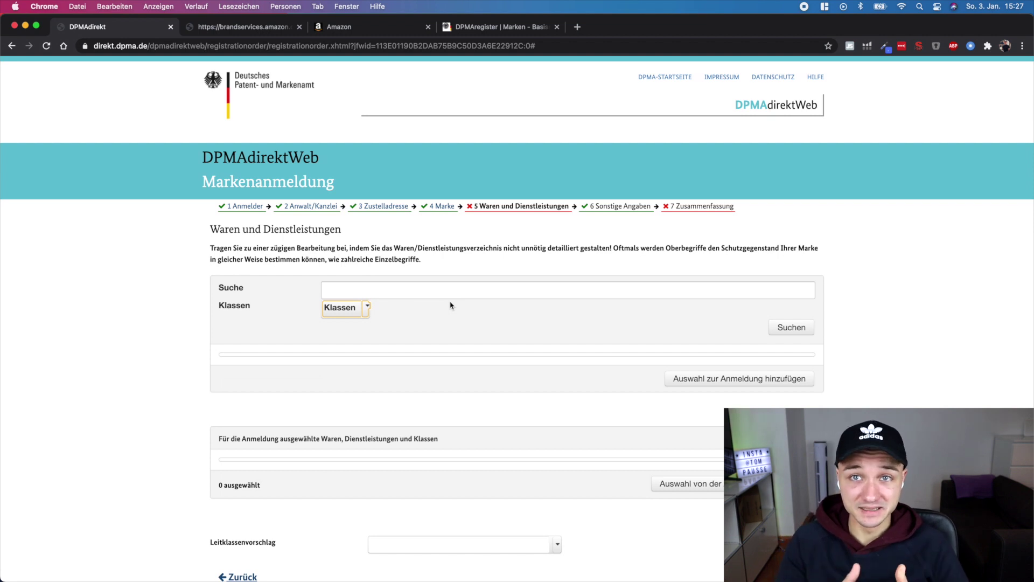
pyautogui.scroll(-2, 377, 242)
pyautogui.click(349, 204)
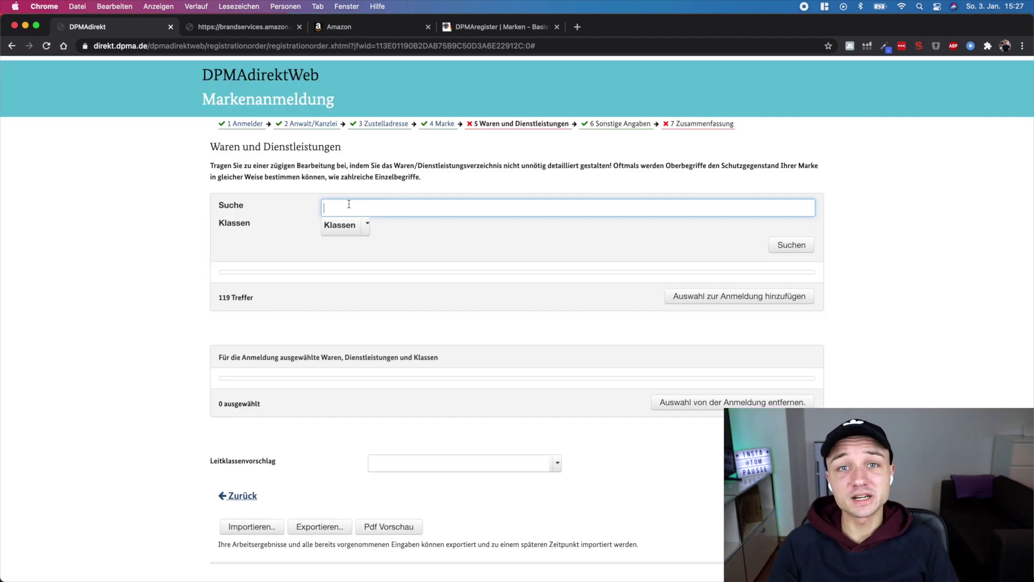
pyautogui.write('Abdeckung')
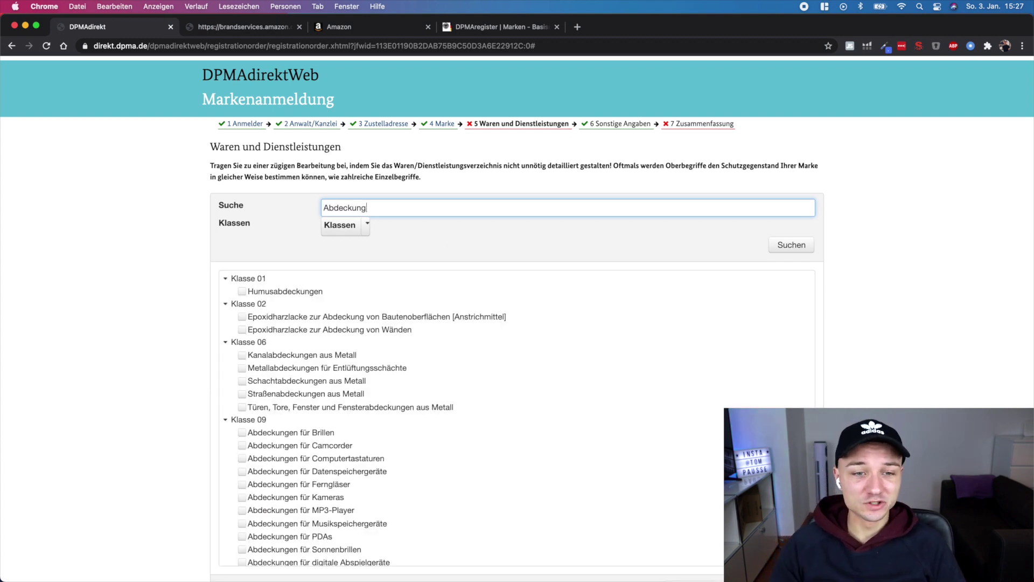
# Tick the Klasse 12 fitted covers for Kraftfahrzeuge, Fahrzeuge and Kleintransporter
pyautogui.scroll(-15, 462, 438)
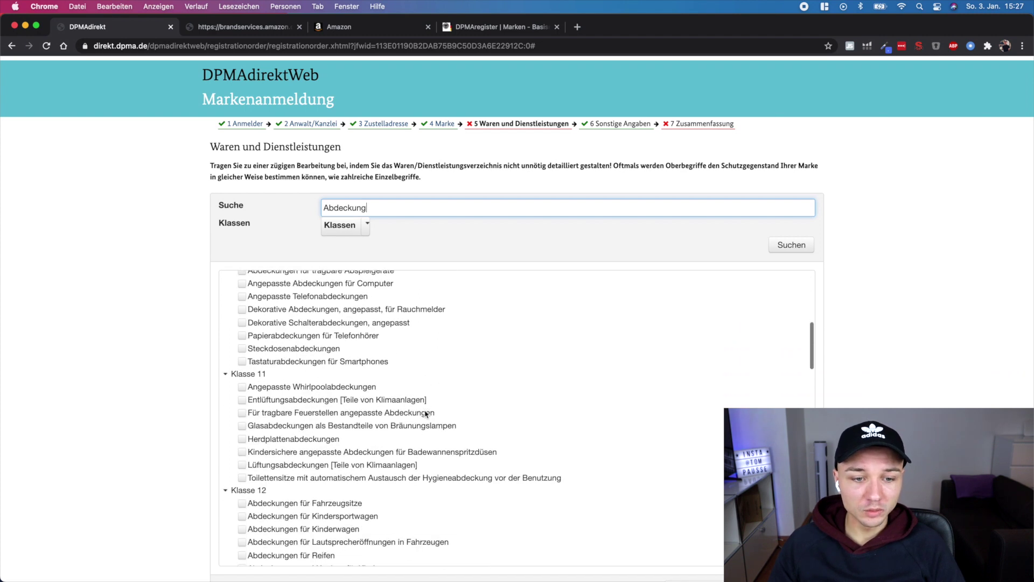
pyautogui.scroll(-1, 425, 413)
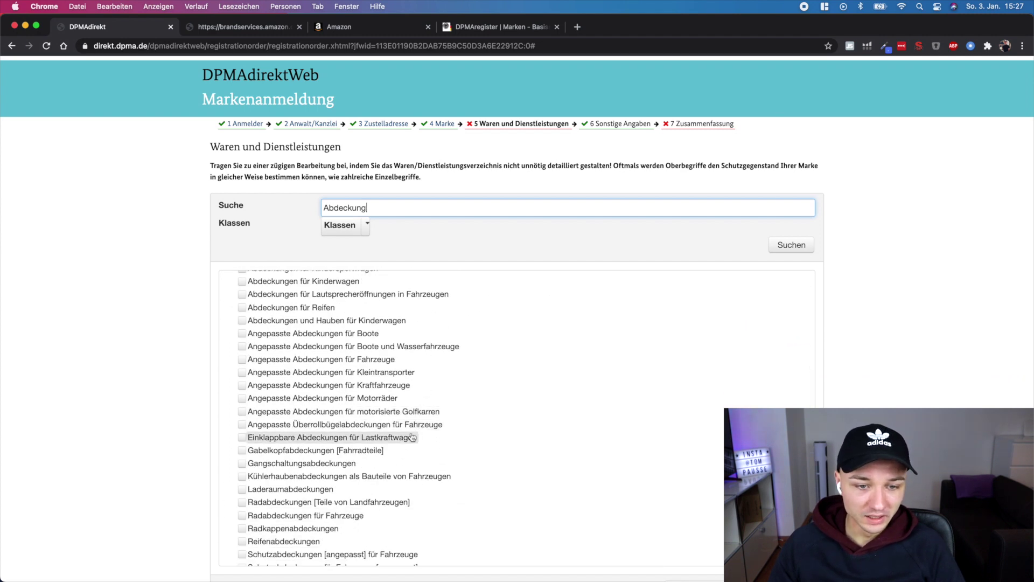
pyautogui.click(243, 388)
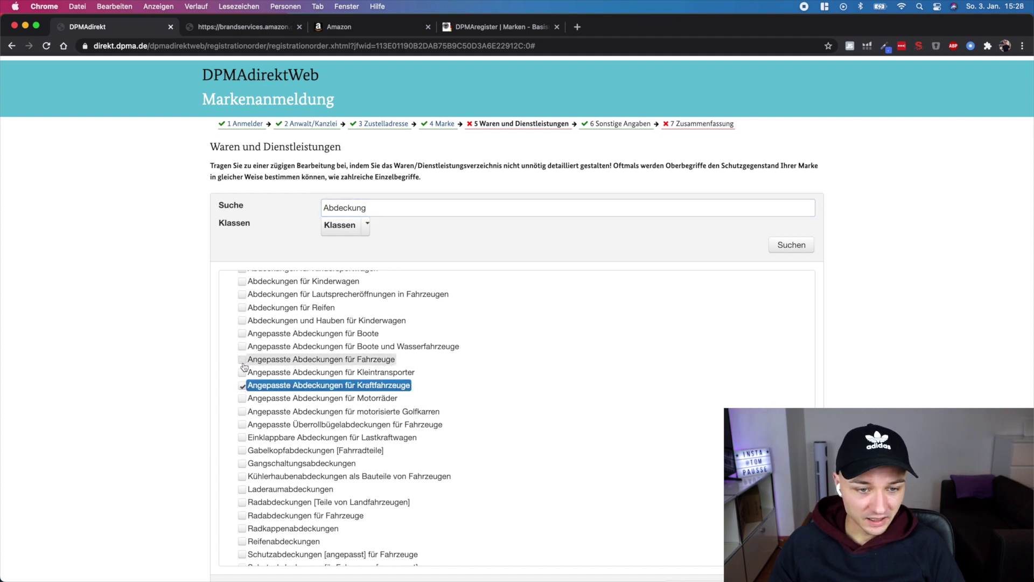
pyautogui.click(242, 362)
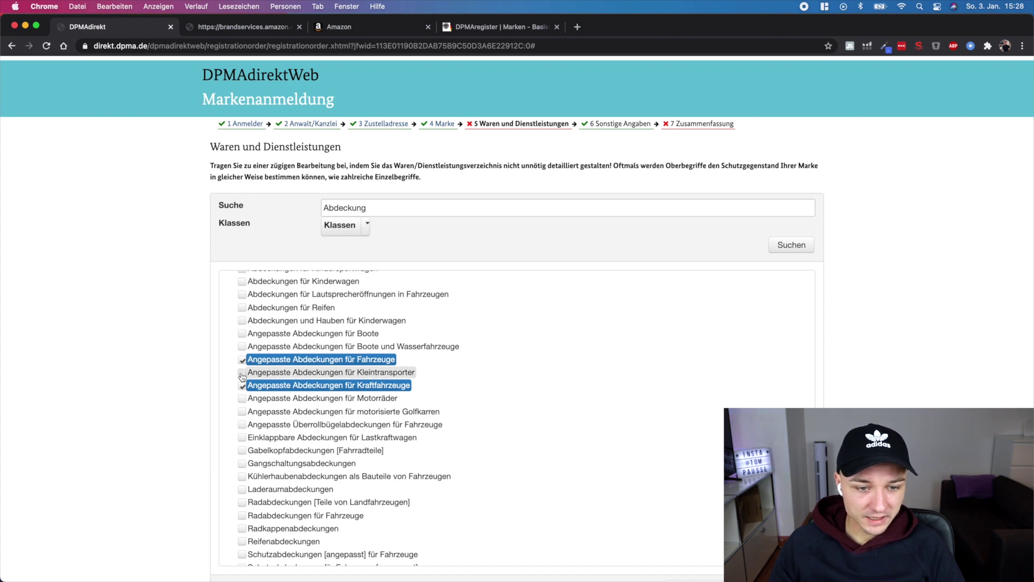
pyautogui.click(242, 377)
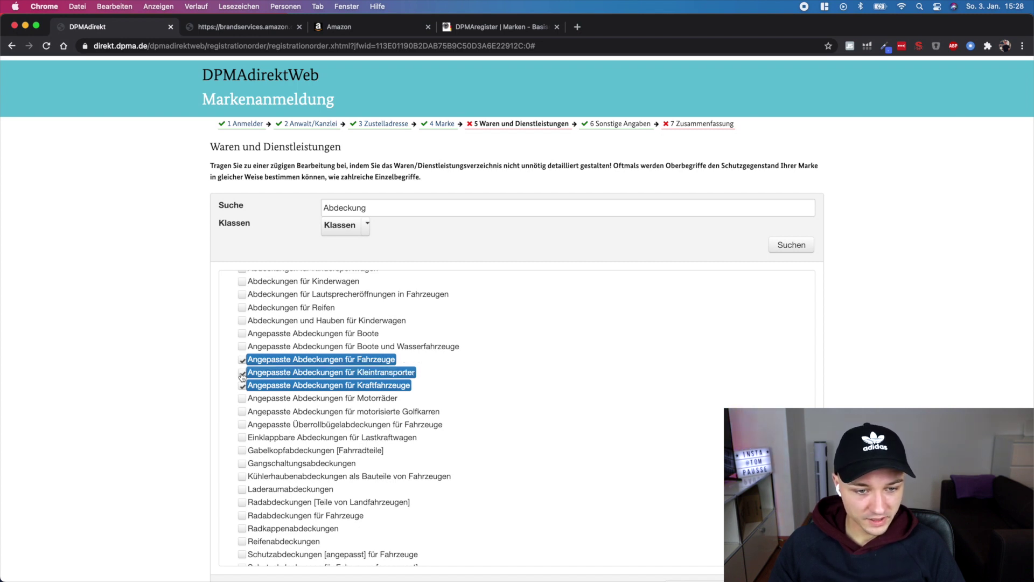
pyautogui.scroll(-1, 253, 393)
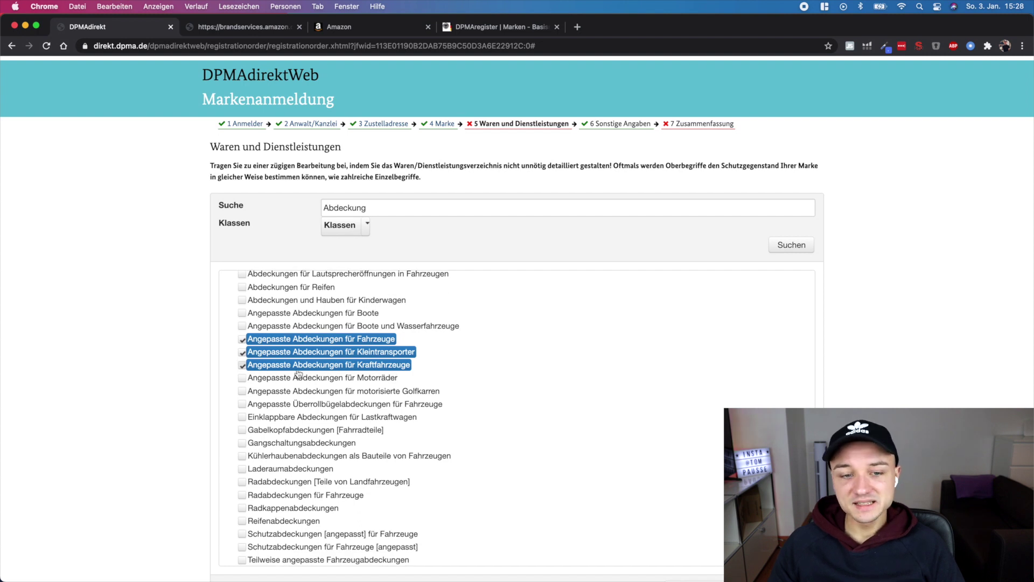
pyautogui.scroll(-1, 304, 363)
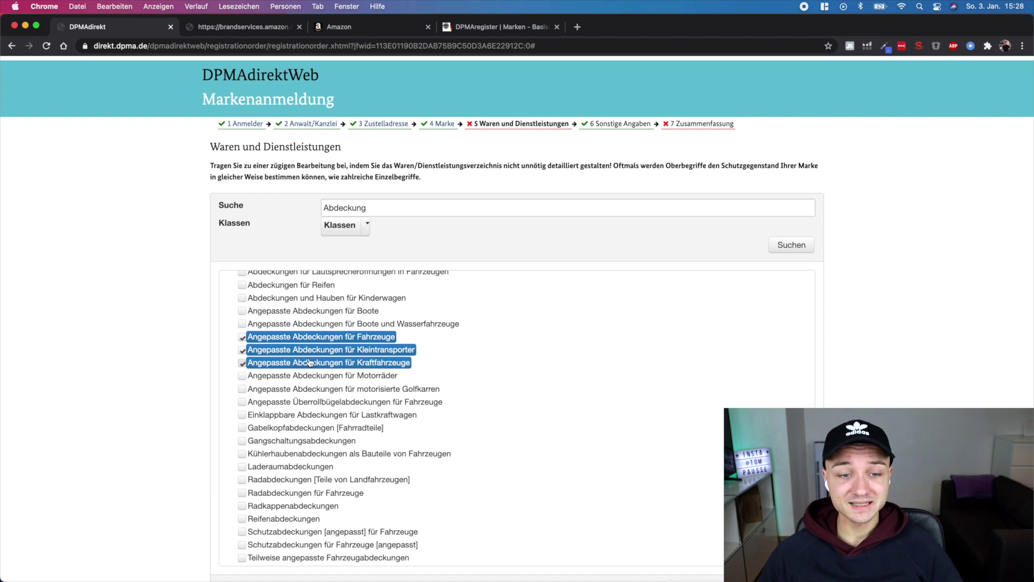
pyautogui.scroll(1, 303, 356)
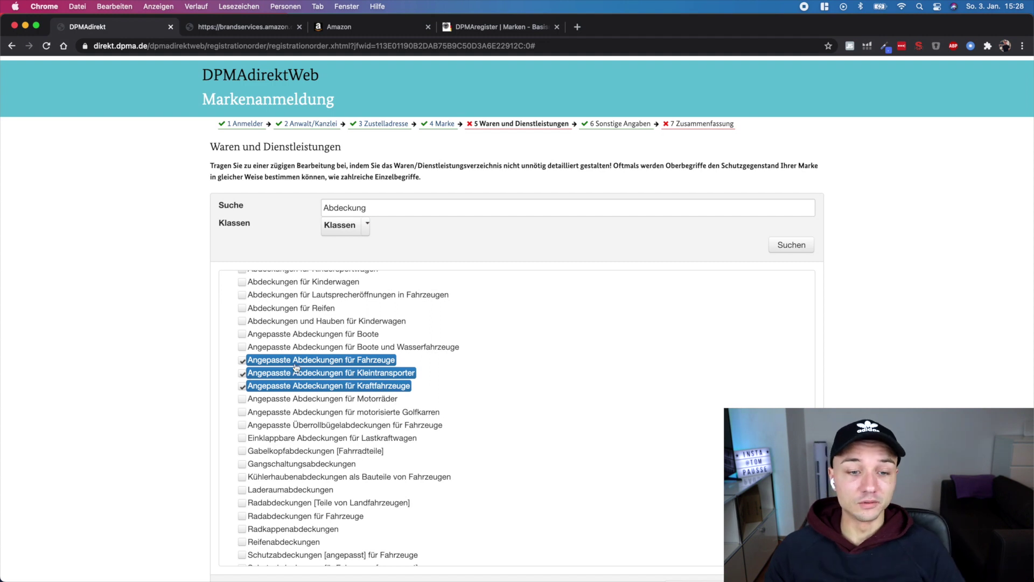
pyautogui.scroll(-5, 905, 397)
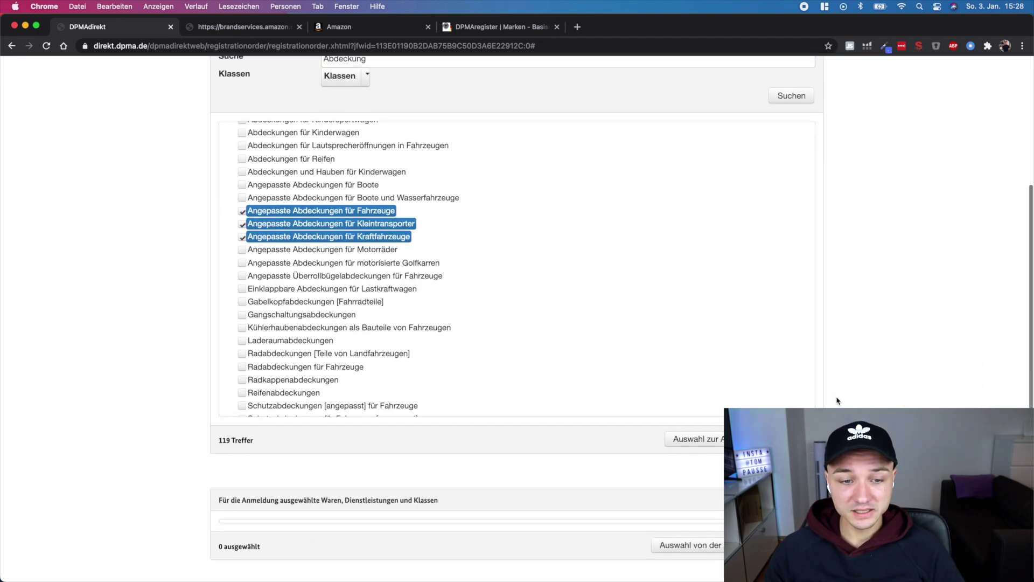
# Add the three ticked covers and confirm 3 selected with Leitklassenvorschlag Klasse 12
pyautogui.click(711, 438)
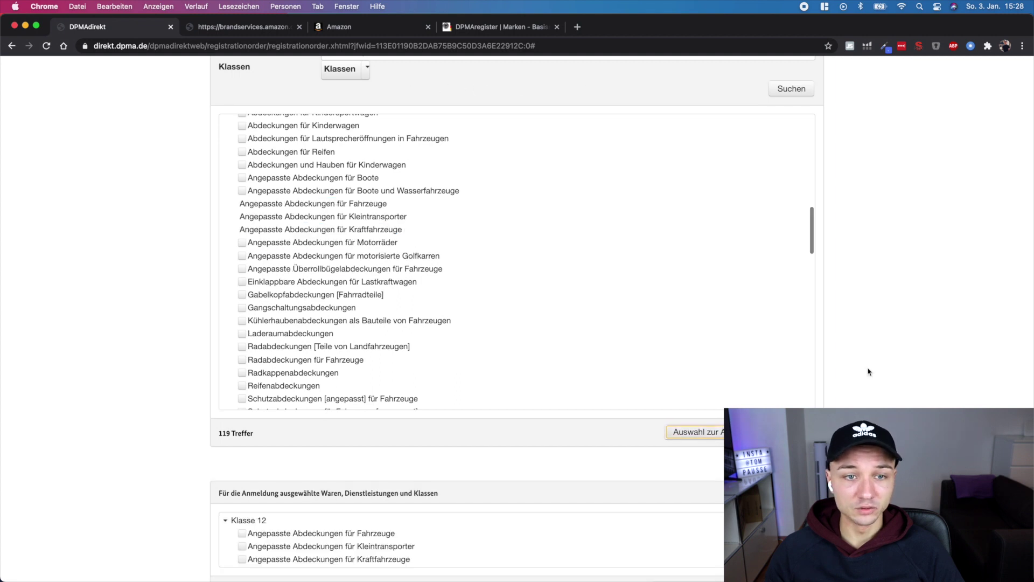
pyautogui.scroll(-6, 868, 372)
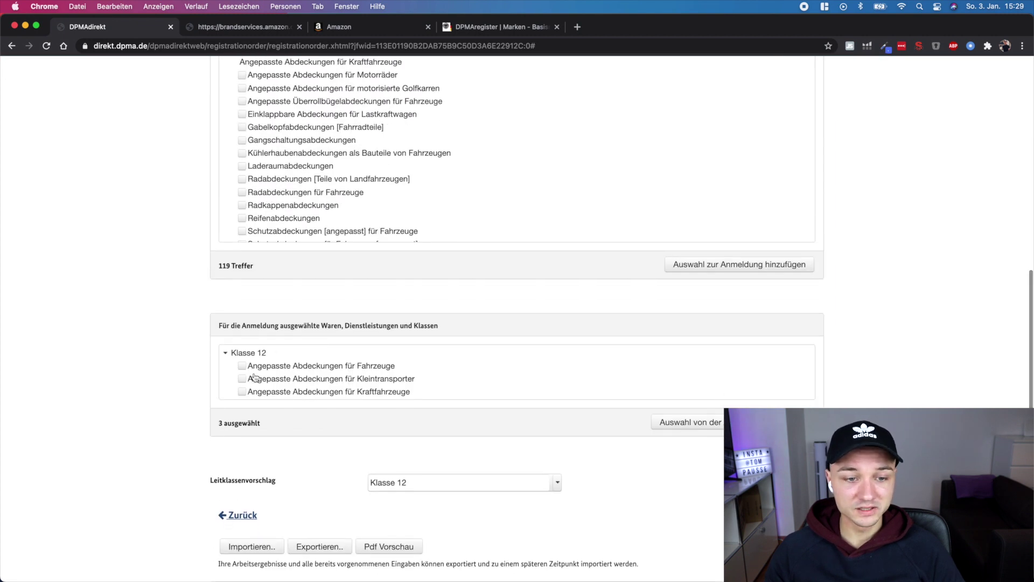
pyautogui.scroll(-2, 284, 403)
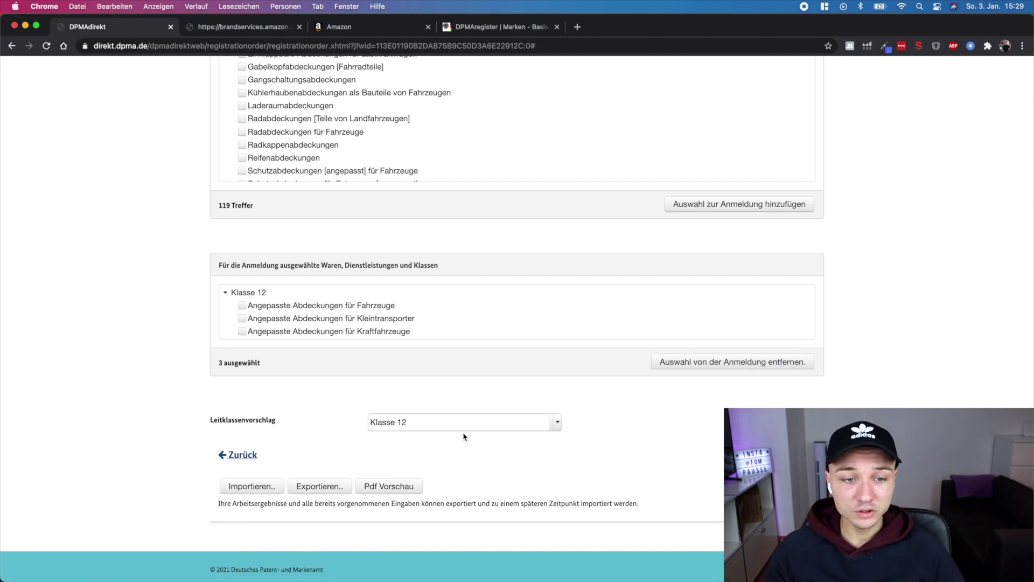
pyautogui.scroll(-1, 536, 429)
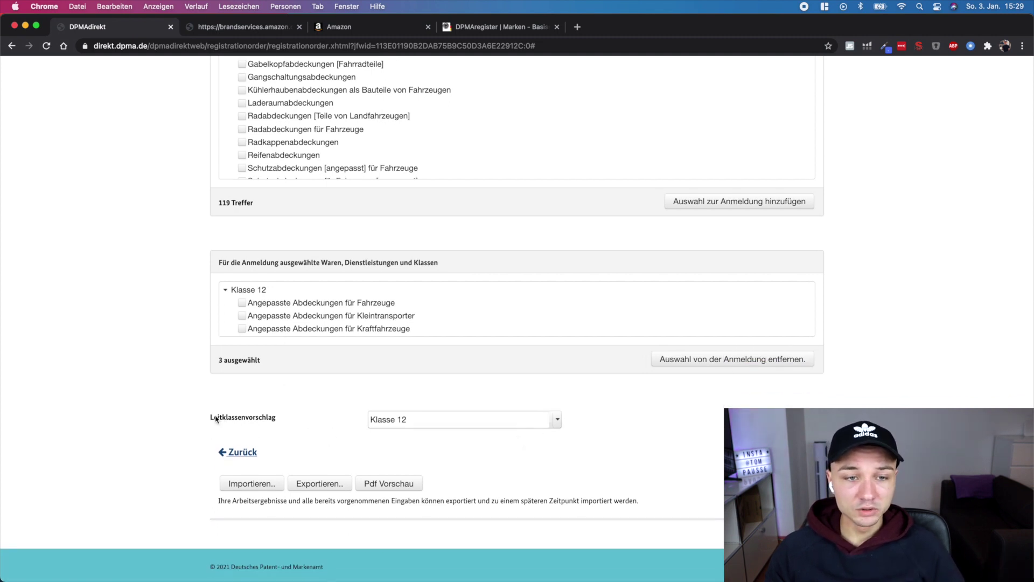
pyautogui.scroll(10, 342, 345)
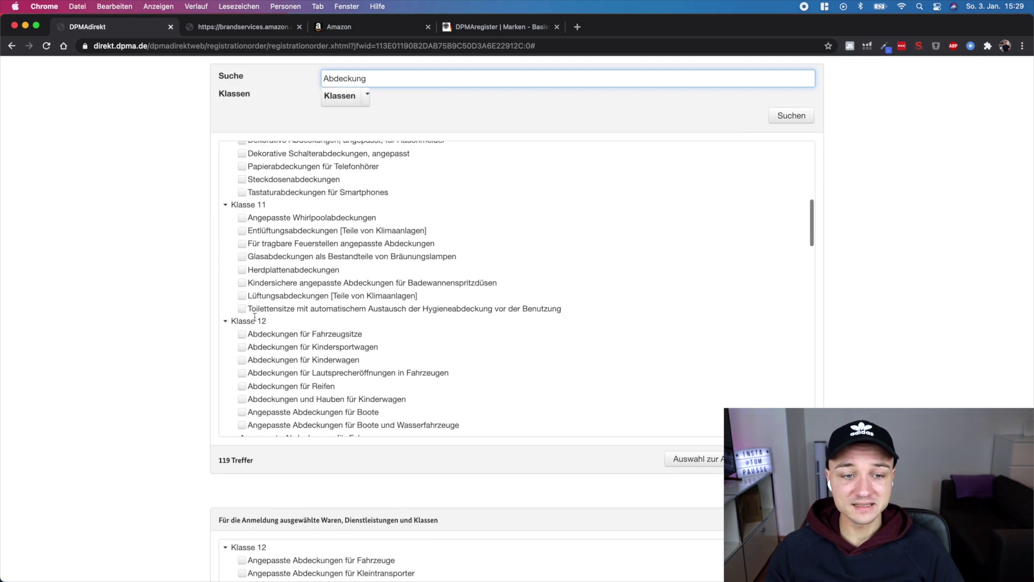
pyautogui.scroll(-3, 886, 355)
pyautogui.scroll(-5, 394, 242)
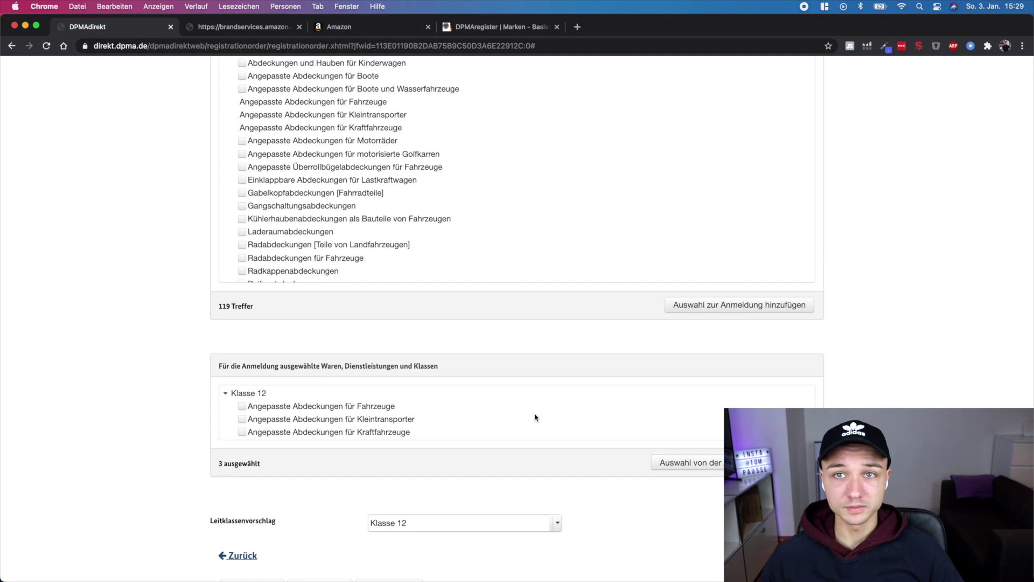
pyautogui.scroll(-2, 485, 521)
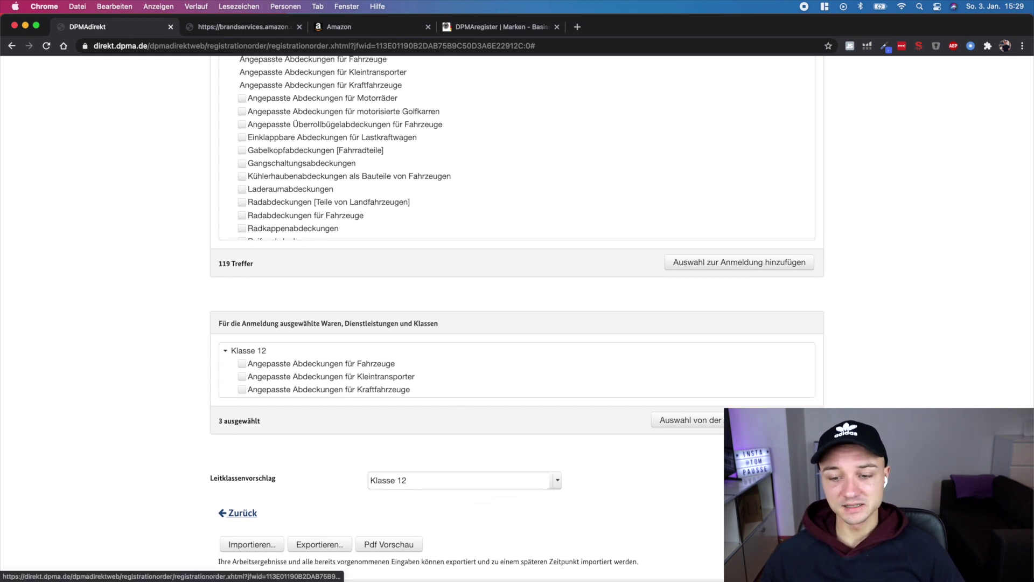
# Advance from the goods page to step 6, Sonstige Angaben
pyautogui.click(237, 512)
pyautogui.scroll(2, 270, 281)
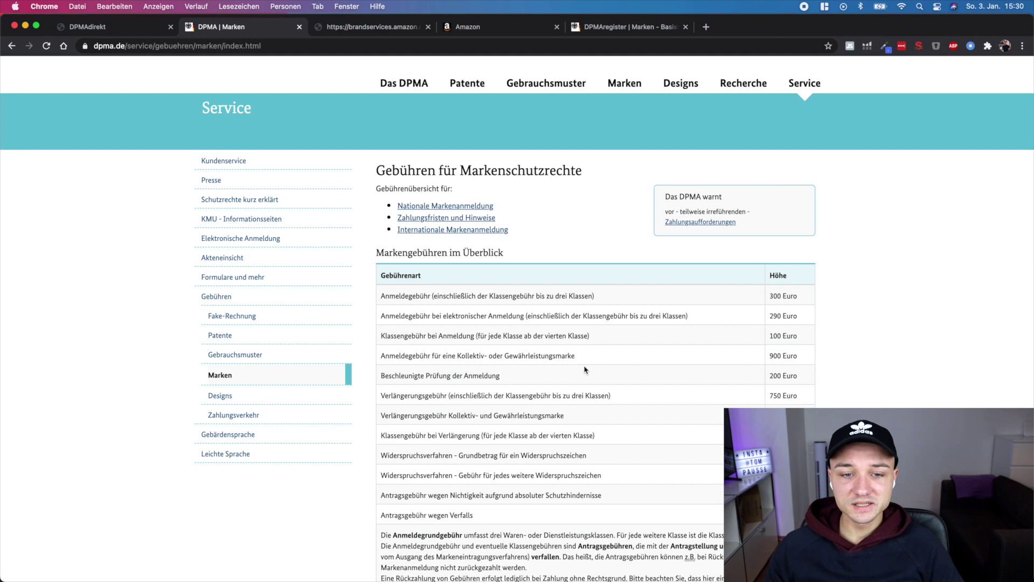
# Review the 290 Euro filing, 100 Euro per-class and accelerated examination fees, then close the tab
pyautogui.scroll(1, 584, 370)
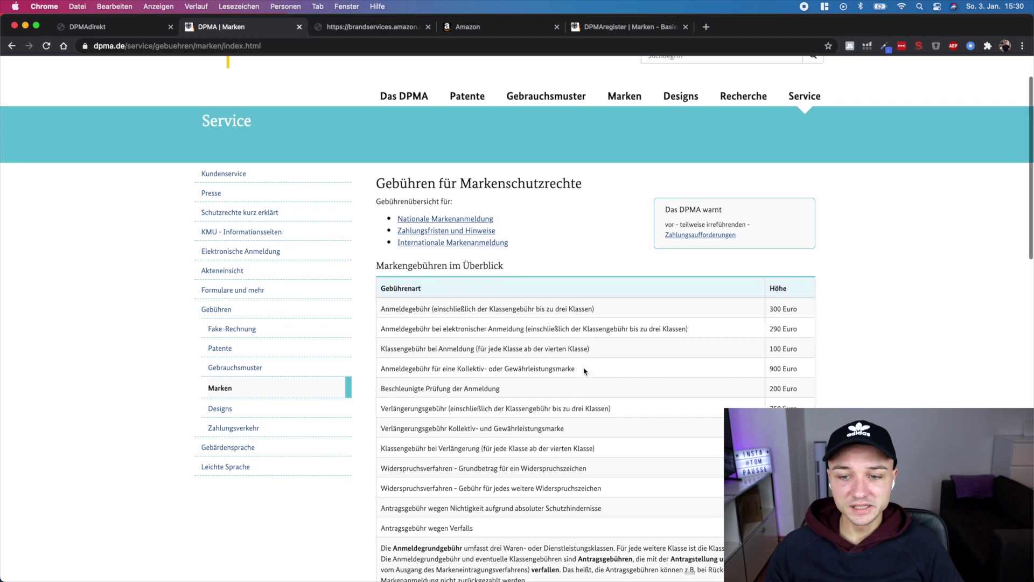
pyautogui.moveTo(801, 332); pyautogui.dragTo(776, 330)
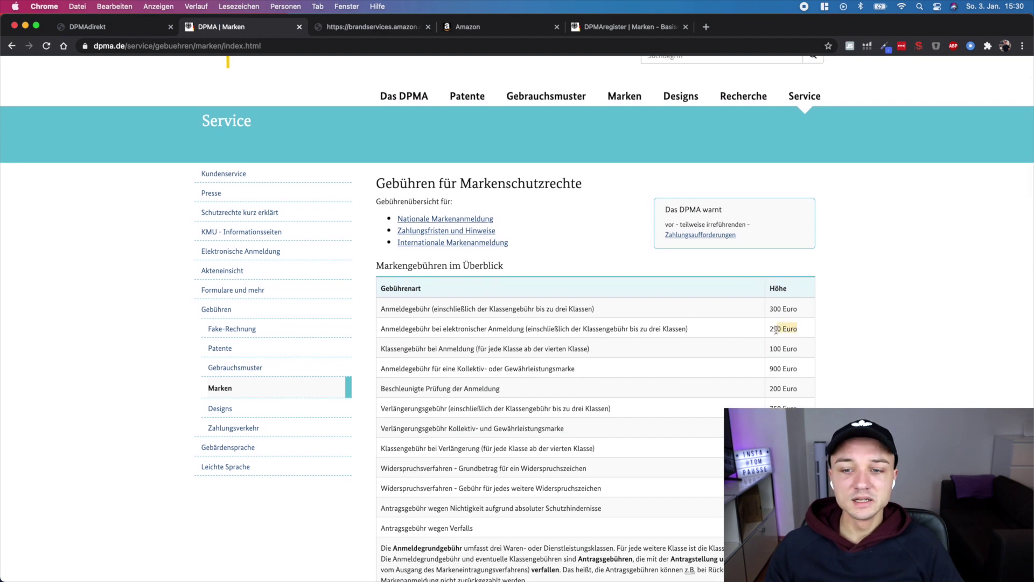
pyautogui.click(820, 351)
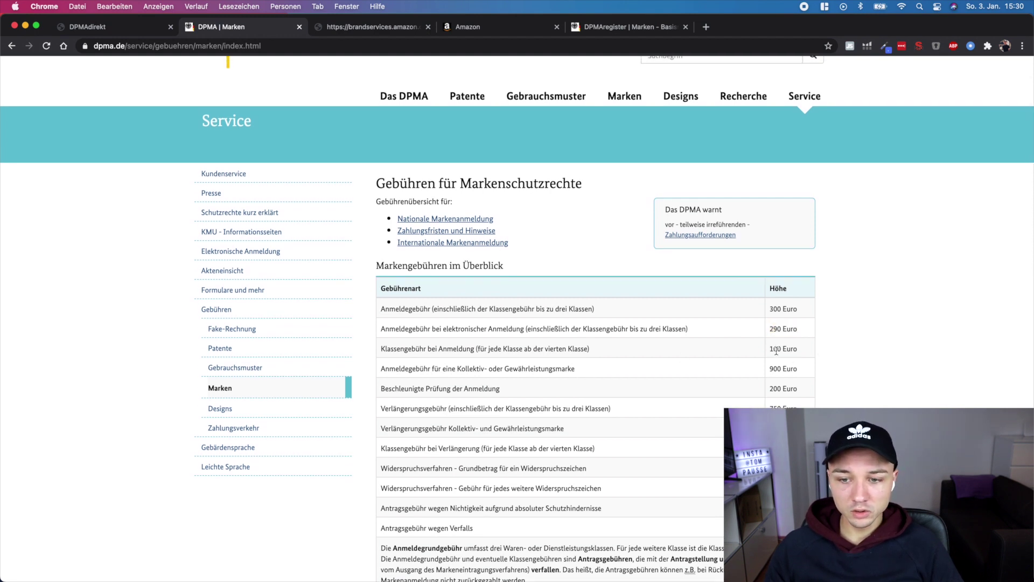
pyautogui.moveTo(770, 349); pyautogui.dragTo(796, 350)
pyautogui.click(817, 359)
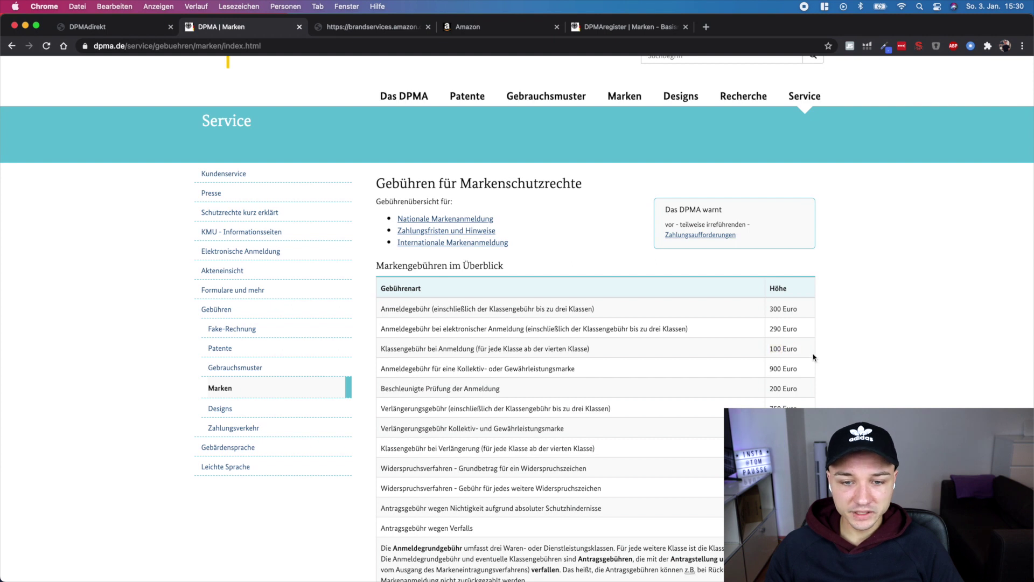
pyautogui.scroll(-2, 809, 361)
pyautogui.moveTo(524, 366); pyautogui.dragTo(390, 361)
pyautogui.click(777, 359)
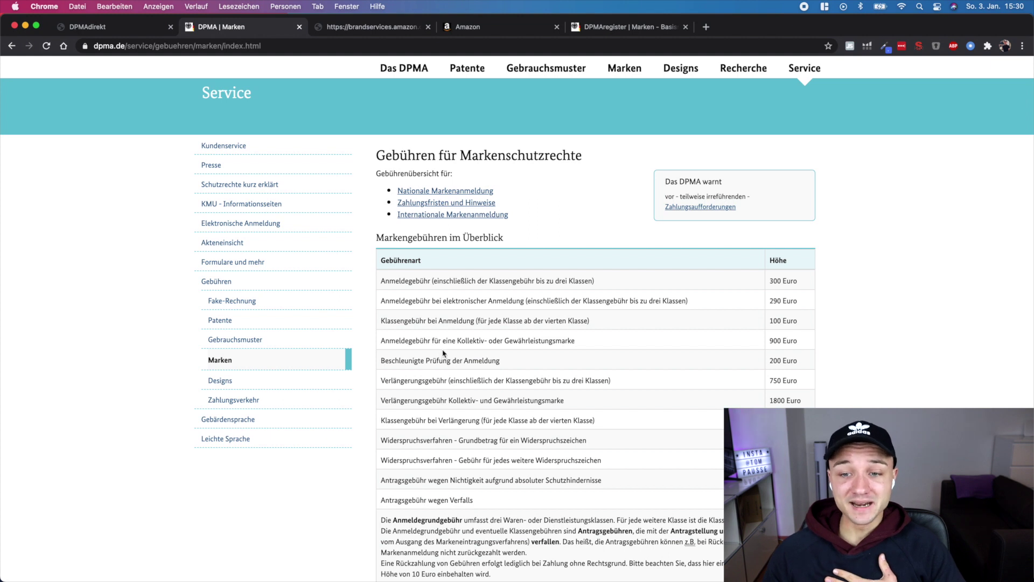
pyautogui.press('super+w')
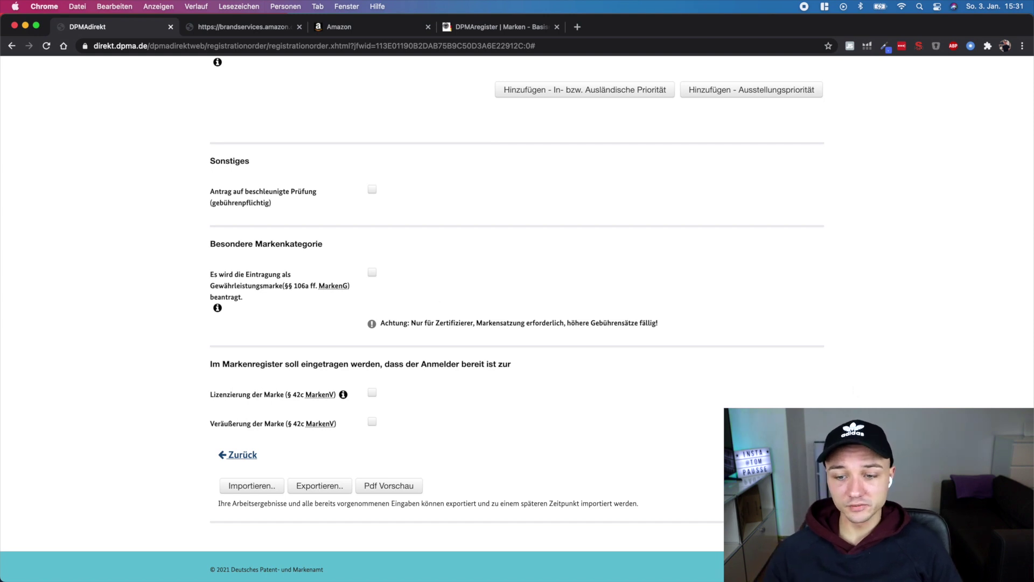
# Load the carcovr application summary and review its three Klasse 12 goods and 290 € fee
pyautogui.click(754, 454)
pyautogui.scroll(-15, 681, 345)
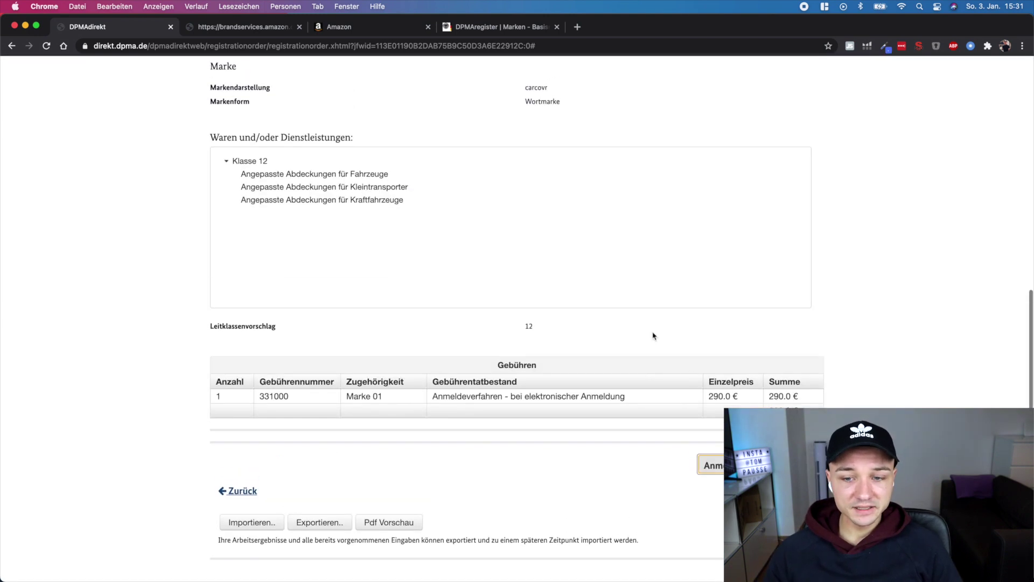
pyautogui.scroll(2, 862, 345)
pyautogui.scroll(4, 388, 318)
pyautogui.scroll(2, 458, 340)
pyautogui.scroll(3, 539, 356)
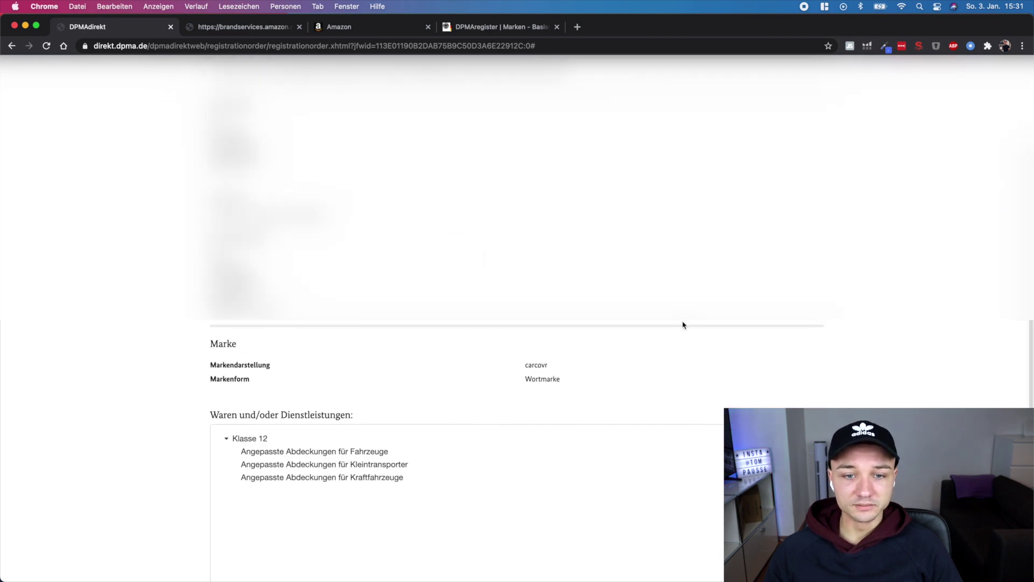
pyautogui.scroll(-3, 555, 315)
pyautogui.scroll(-1, 528, 291)
pyautogui.scroll(1, 558, 291)
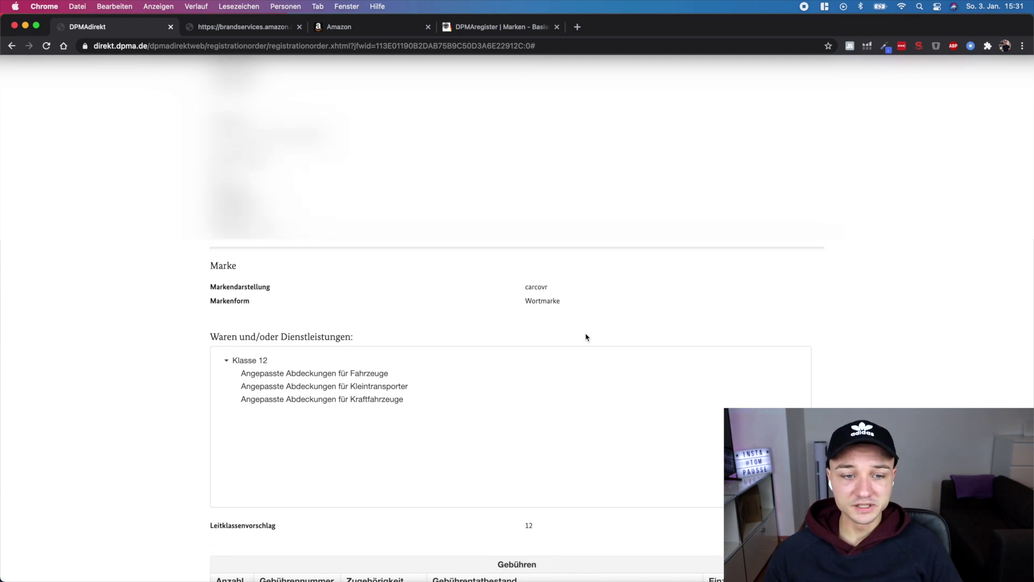
pyautogui.scroll(-4, 564, 443)
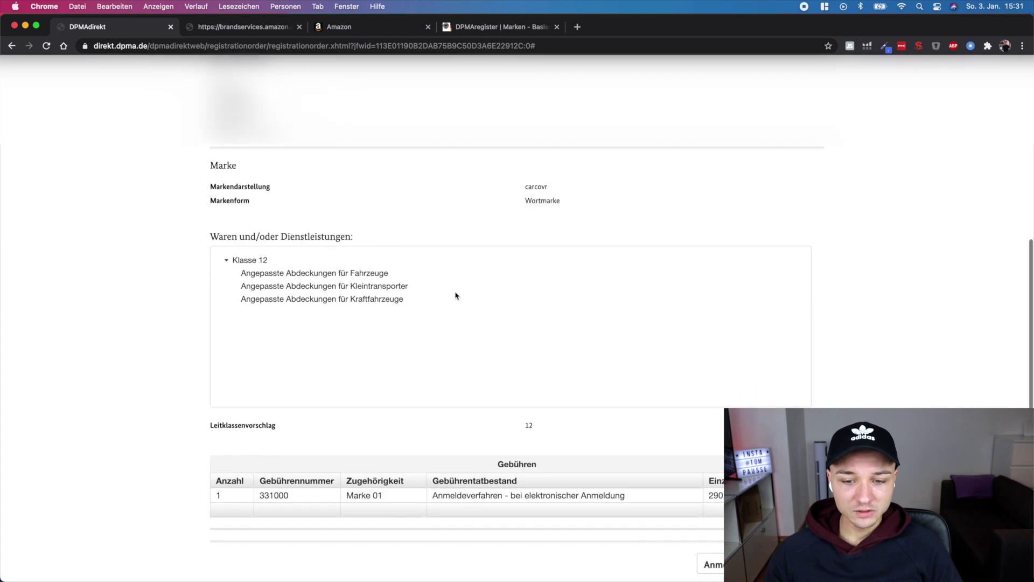
pyautogui.scroll(-1, 457, 323)
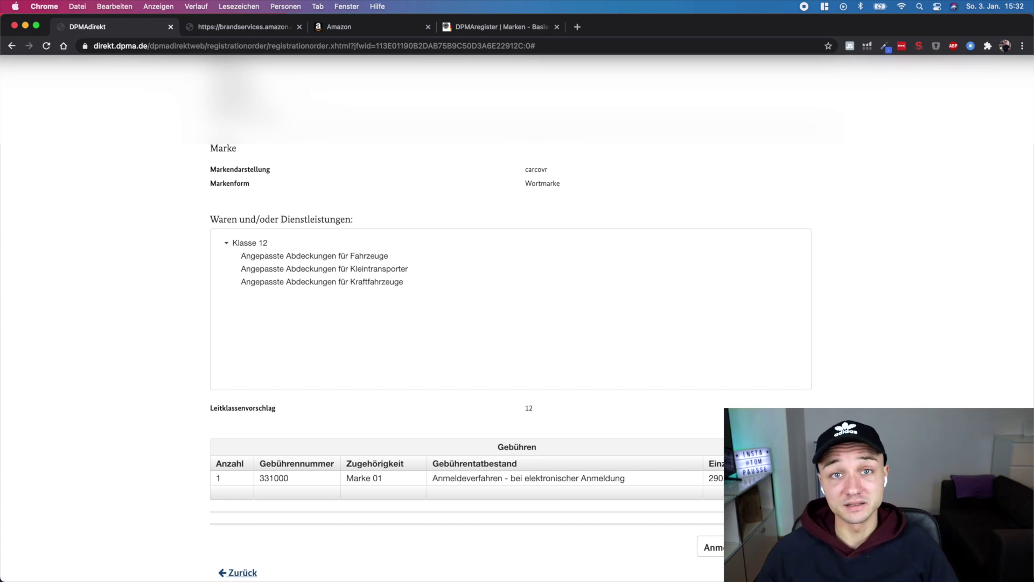
pyautogui.hotkey('ctrl', 'shift', 'Tab')
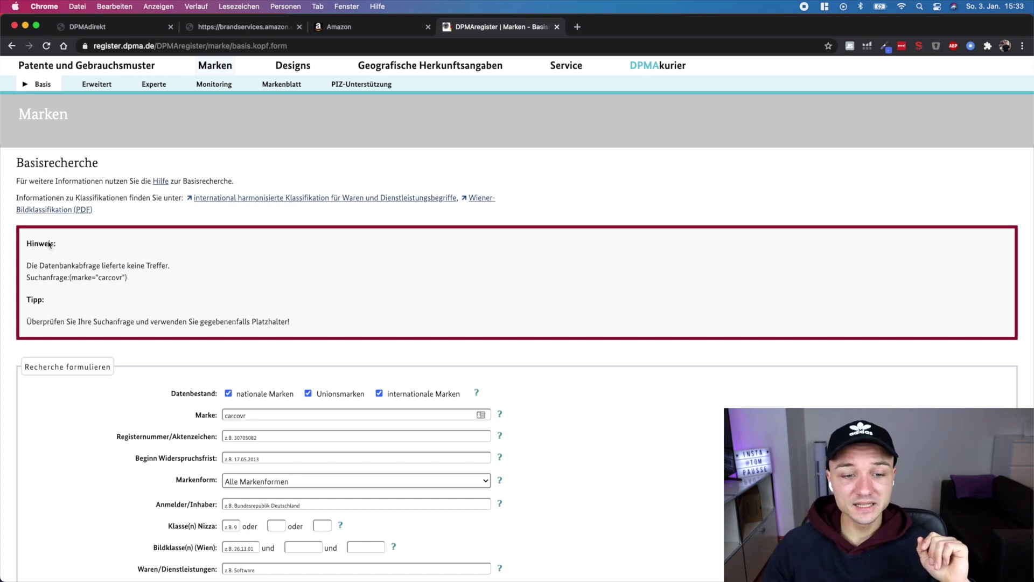
# Rerun the DPMAregister trademark search for carcovr and confirm it still returns no hits
pyautogui.scroll(-2, 364, 431)
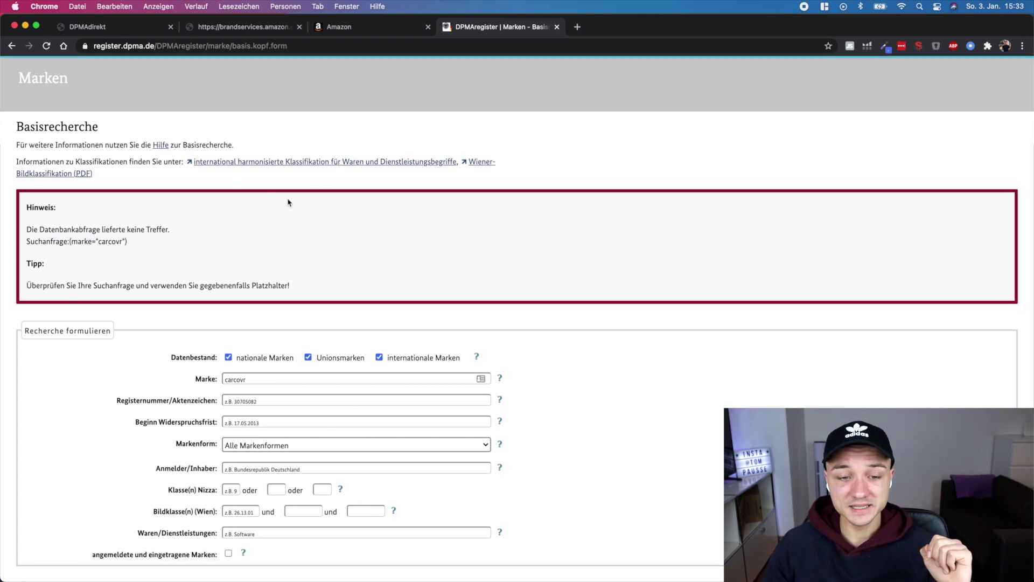
pyautogui.click(259, 379)
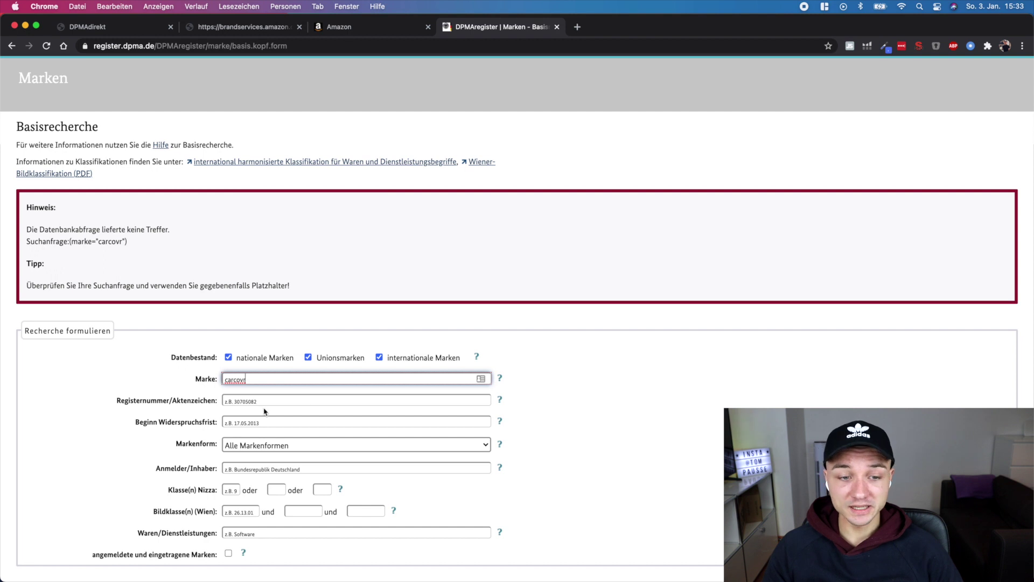
pyautogui.scroll(-5, 250, 381)
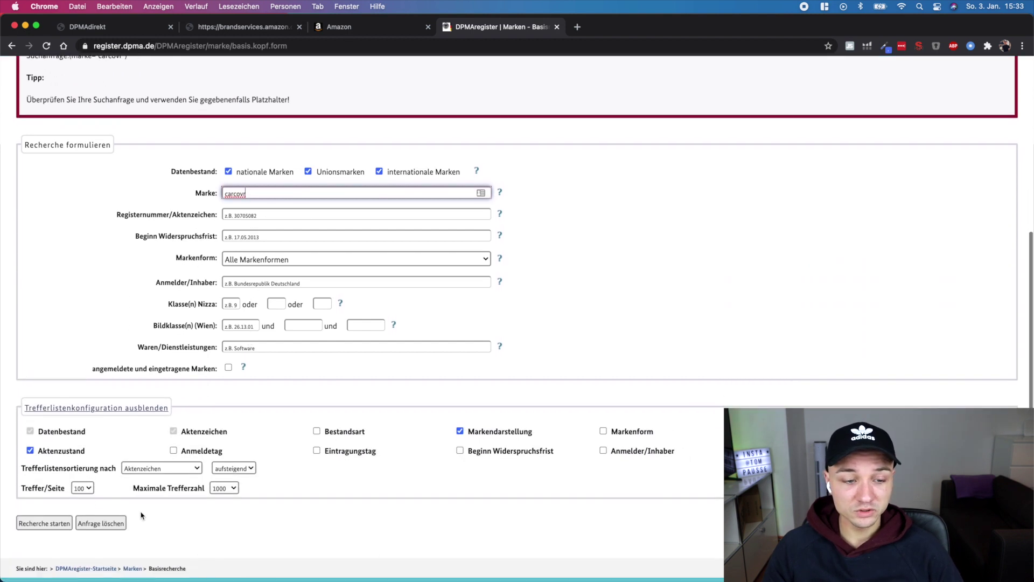
pyautogui.click(44, 509)
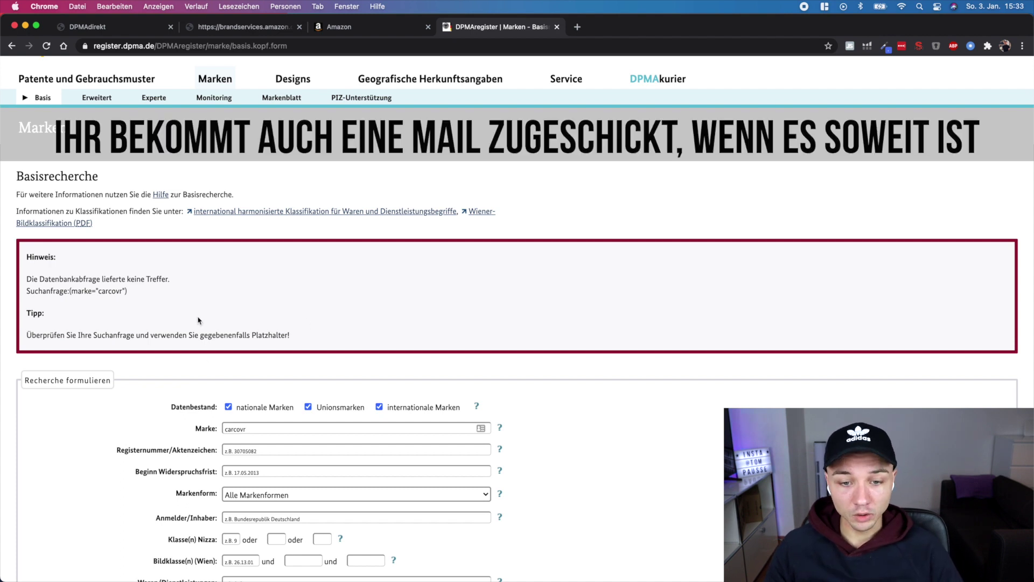
pyautogui.scroll(-1, 354, 442)
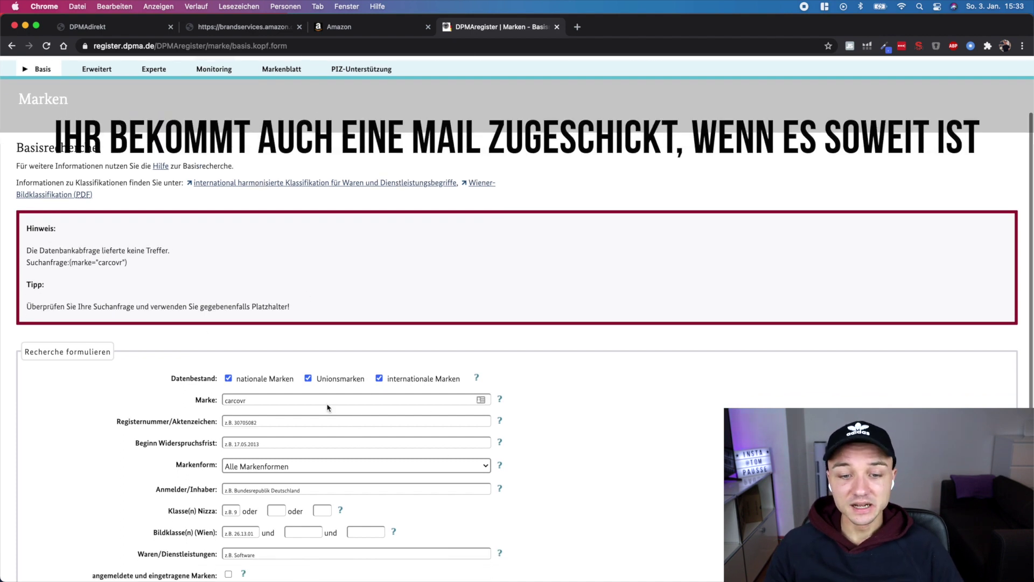
pyautogui.click(300, 400)
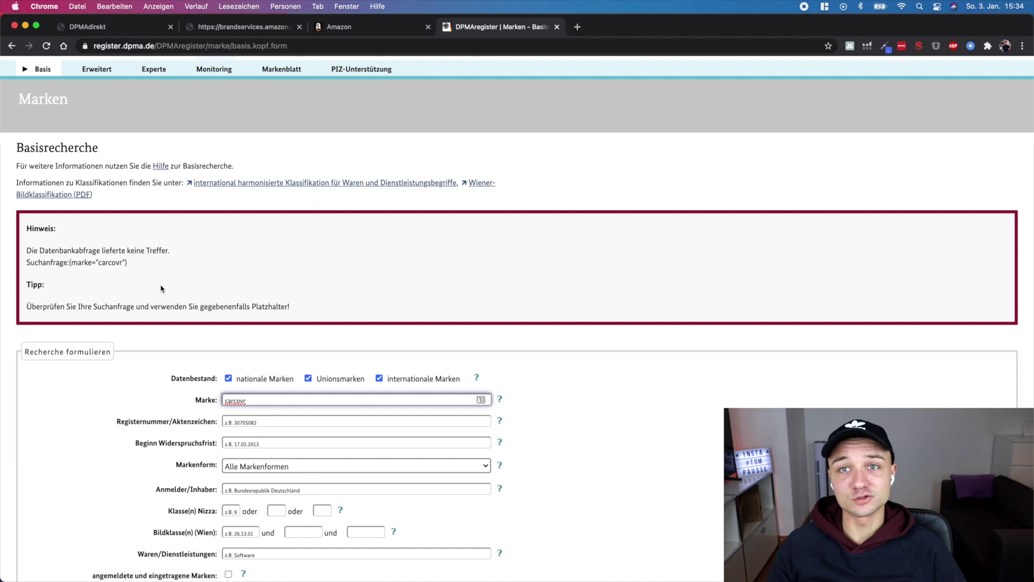
pyautogui.press('super+2')
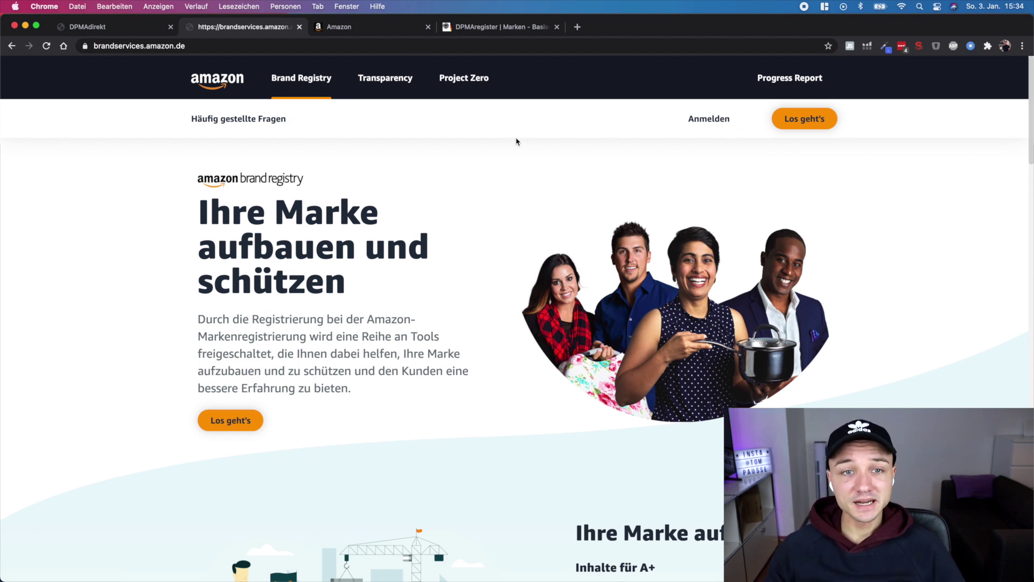
# Start a new brand registration from the Brand Registry account home
pyautogui.click(373, 28)
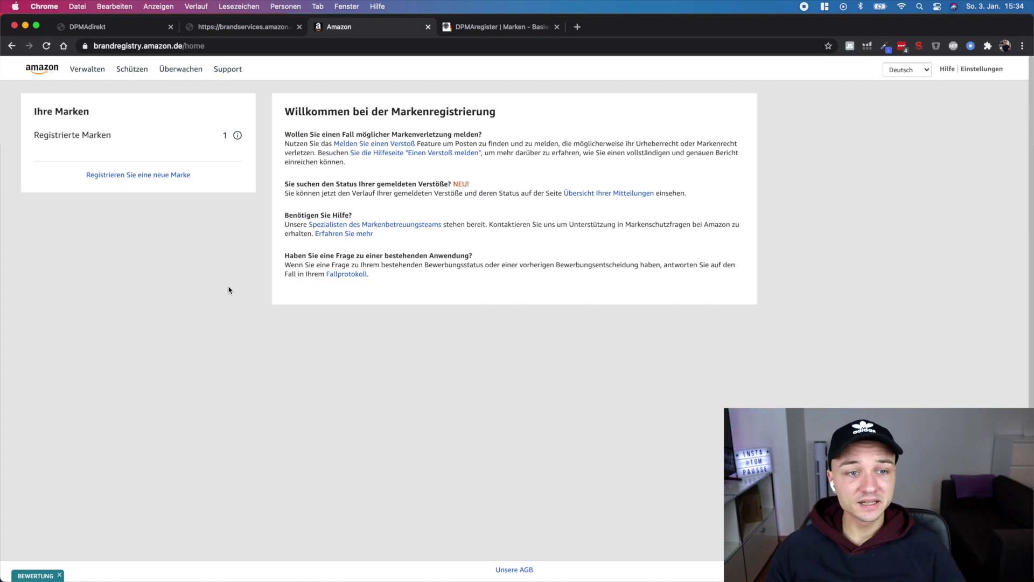
pyautogui.click(150, 175)
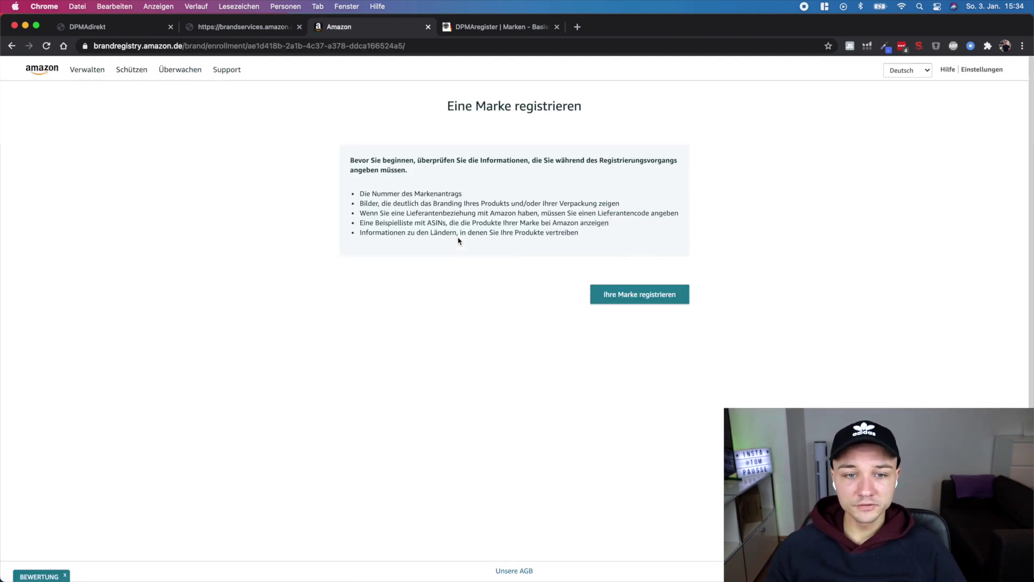
pyautogui.click(631, 295)
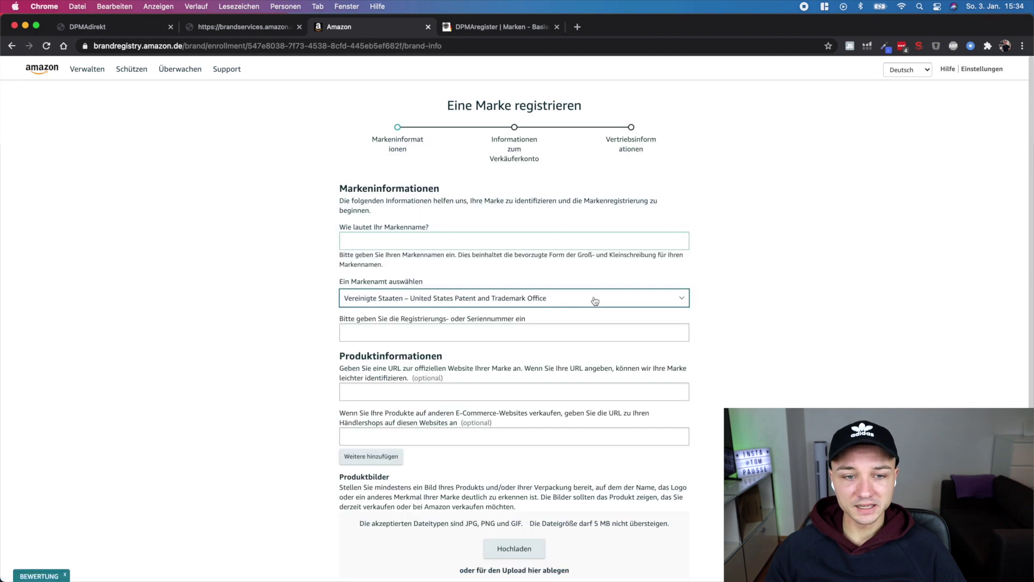
pyautogui.scroll(-1, 590, 300)
# Enter brand name carcovr and select Deutsches Patent- und Markenamt as the trademark office
pyautogui.click(431, 211)
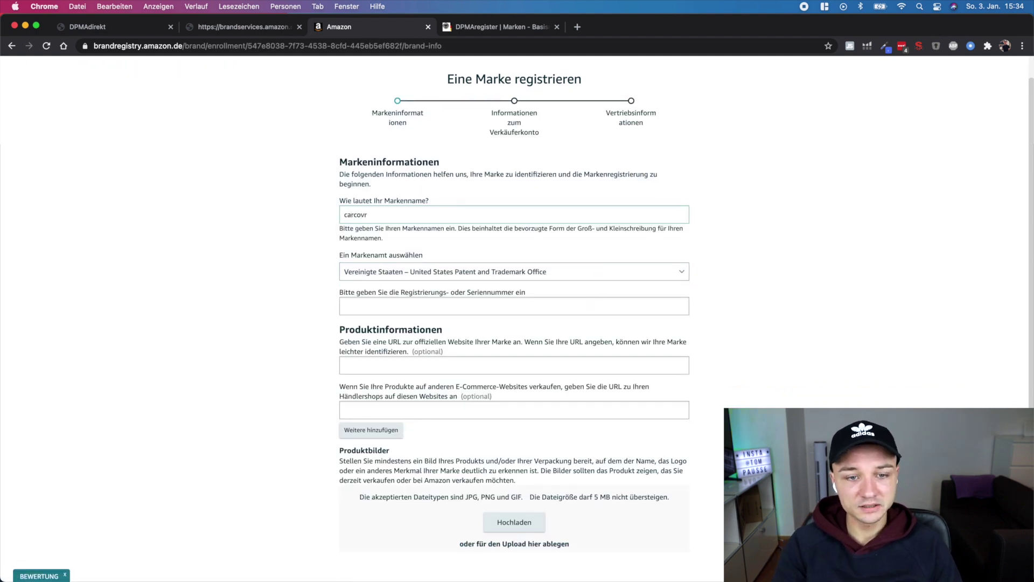
pyautogui.click(449, 274)
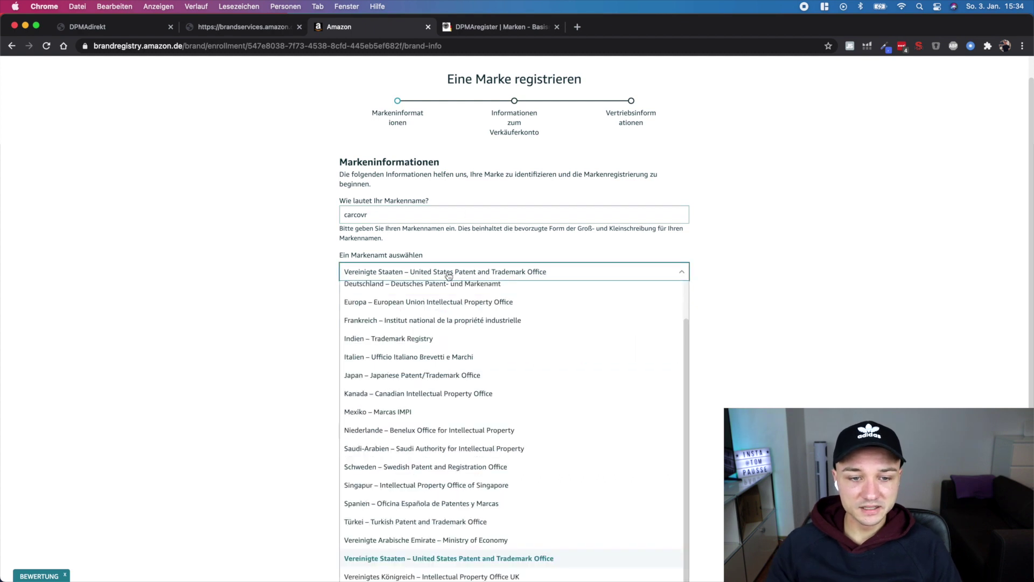
pyautogui.scroll(1, 409, 334)
pyautogui.click(410, 304)
pyautogui.click(264, 280)
# Enter the trademark registration number in the Registrierungsnummer field
pyautogui.scroll(-2, 199, 345)
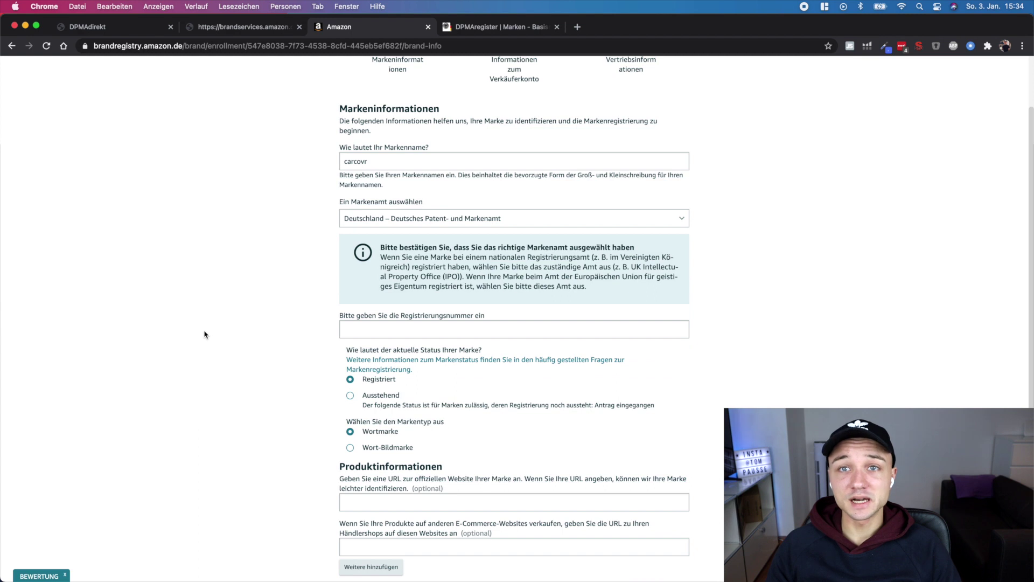
pyautogui.scroll(-1, 264, 367)
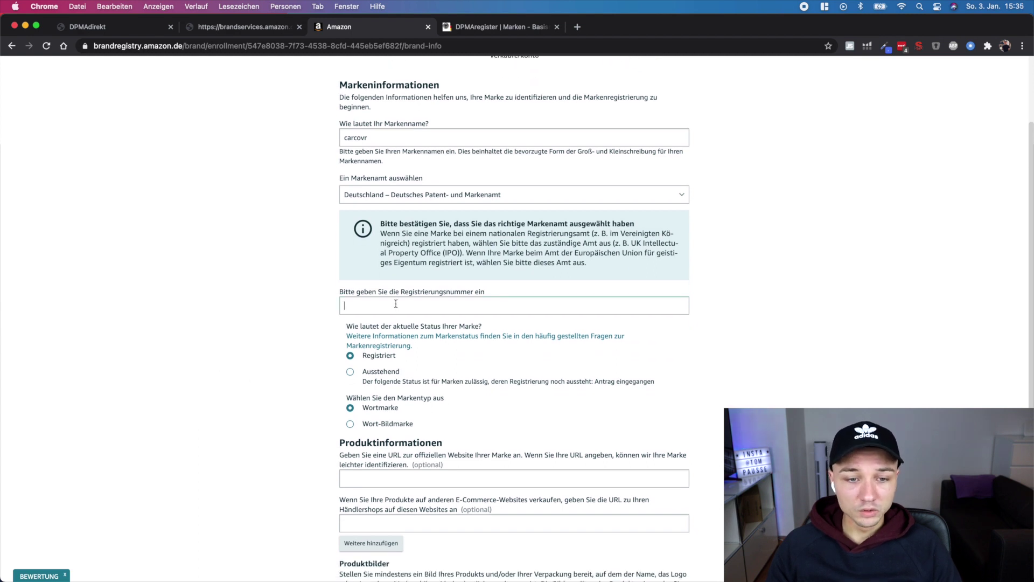
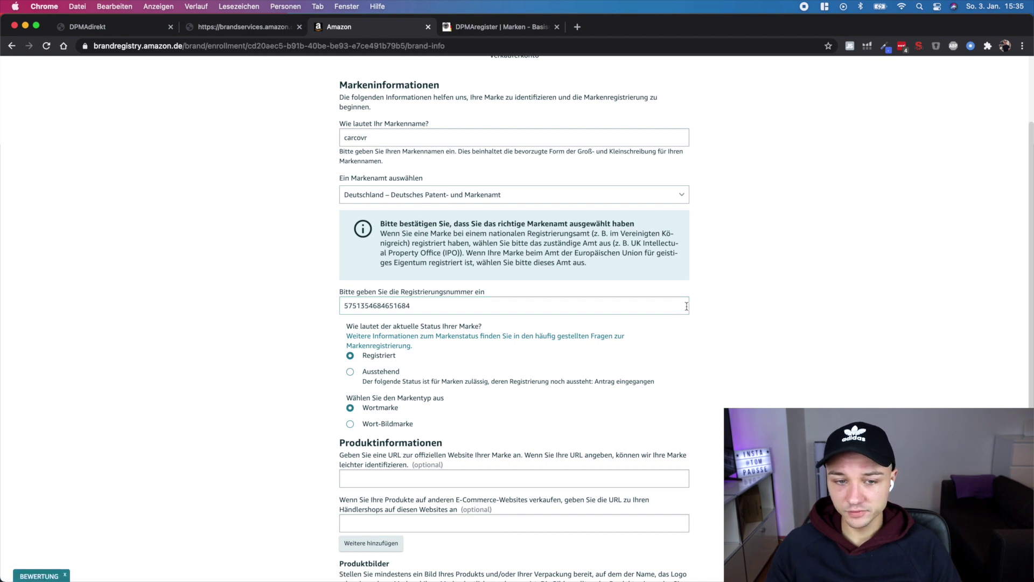
pyautogui.scroll(-1, 329, 357)
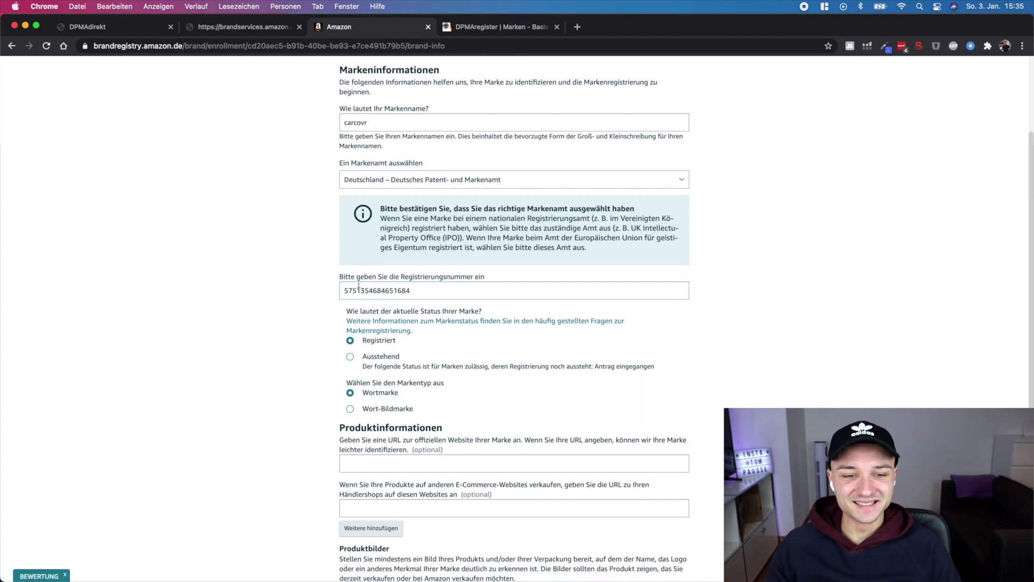
pyautogui.doubleClick(343, 291)
pyautogui.click(272, 307)
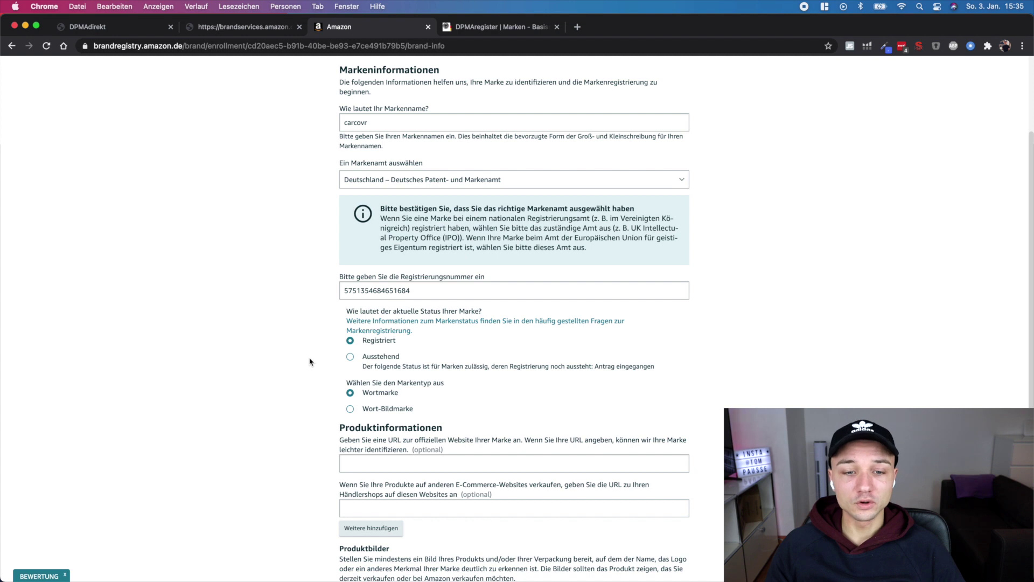
pyautogui.scroll(-1, 315, 361)
pyautogui.scroll(-1, 317, 362)
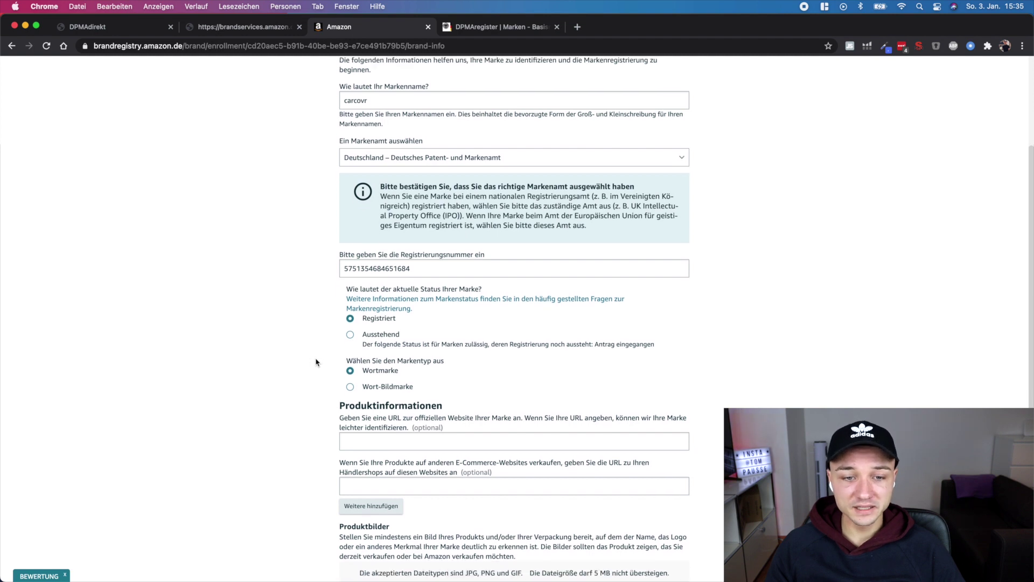
pyautogui.click(350, 335)
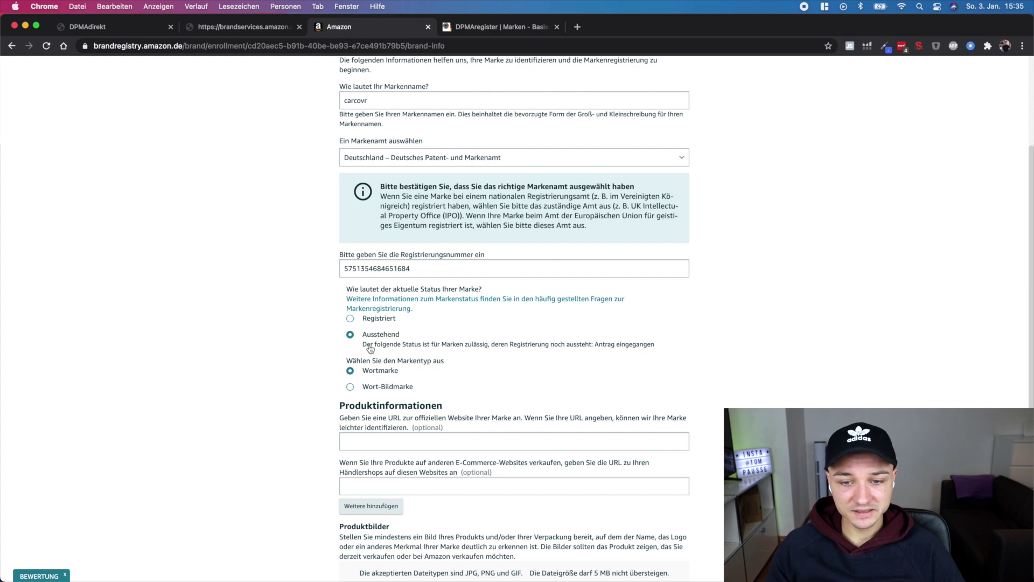
pyautogui.moveTo(362, 349); pyautogui.dragTo(656, 354)
pyautogui.click(827, 359)
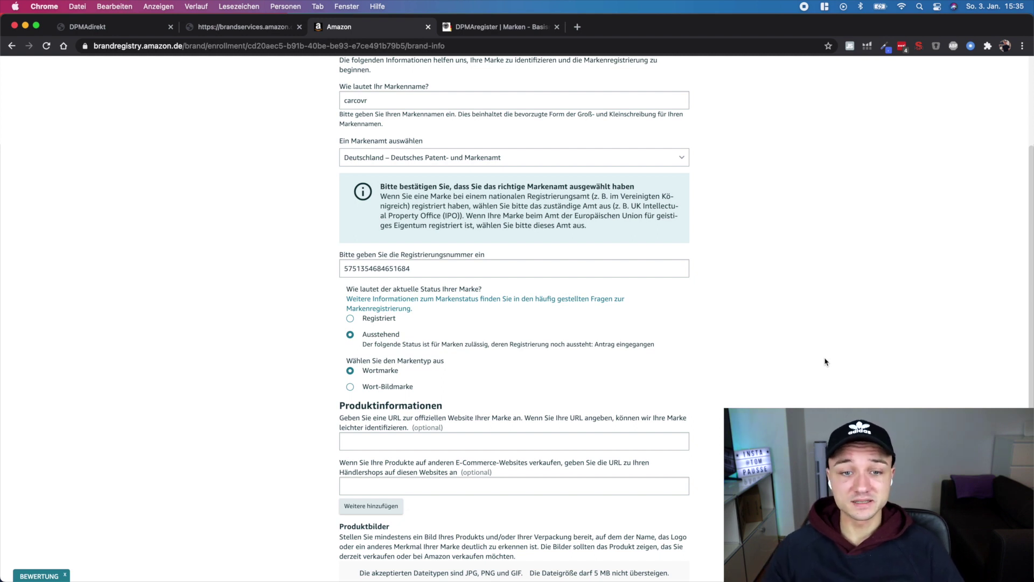
pyautogui.scroll(-2, 769, 331)
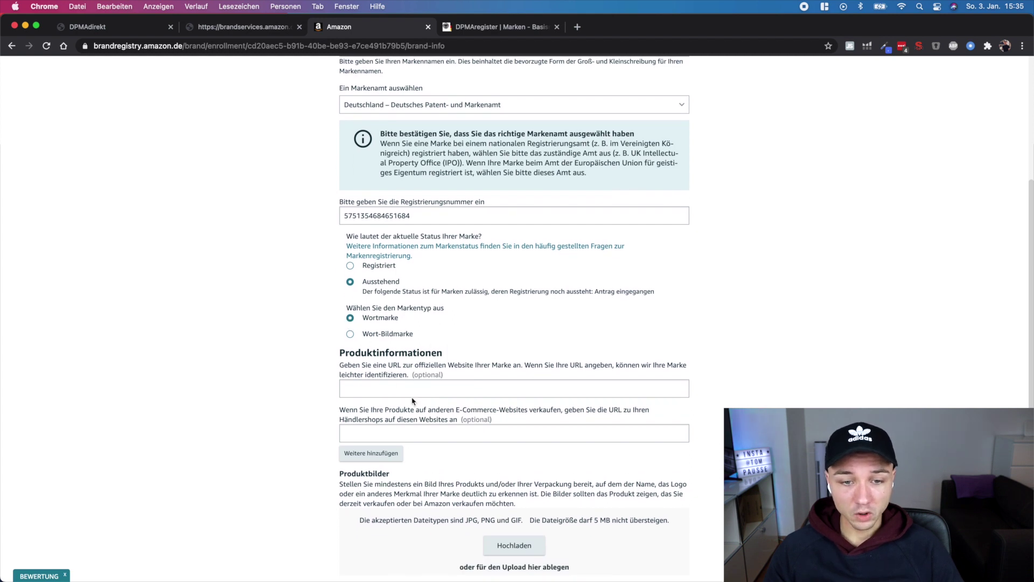
pyautogui.scroll(-2, 413, 401)
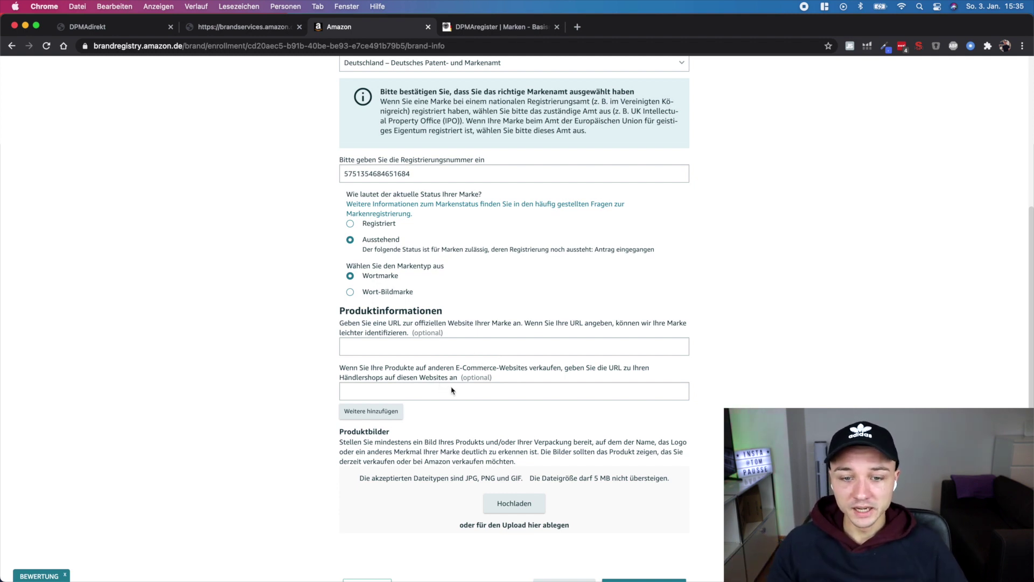
pyautogui.scroll(-1, 462, 392)
pyautogui.scroll(-1, 462, 392)
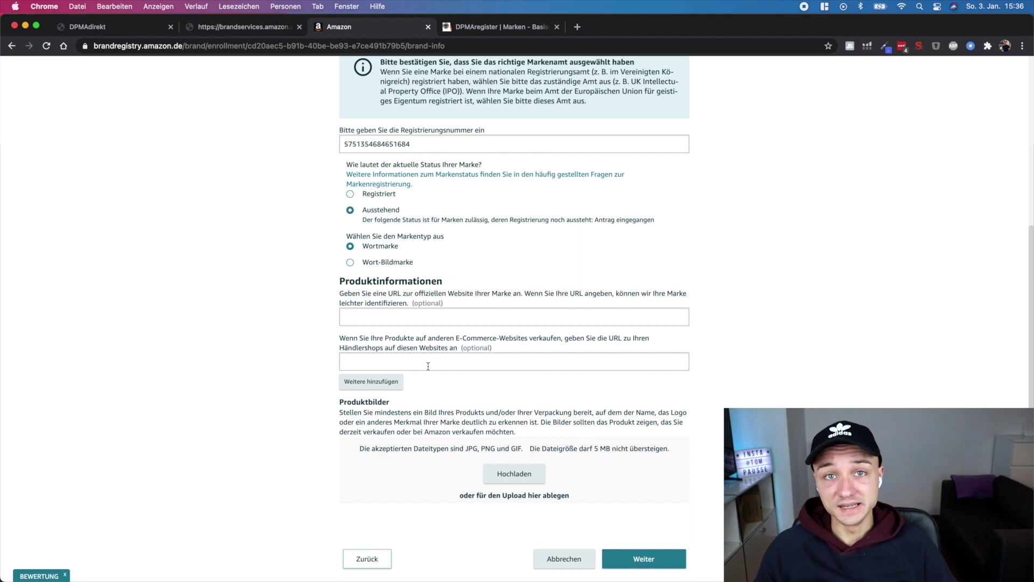
# Upload a product photo for carcovr and advance to the Verkäuferkonto step
pyautogui.scroll(-2, 430, 366)
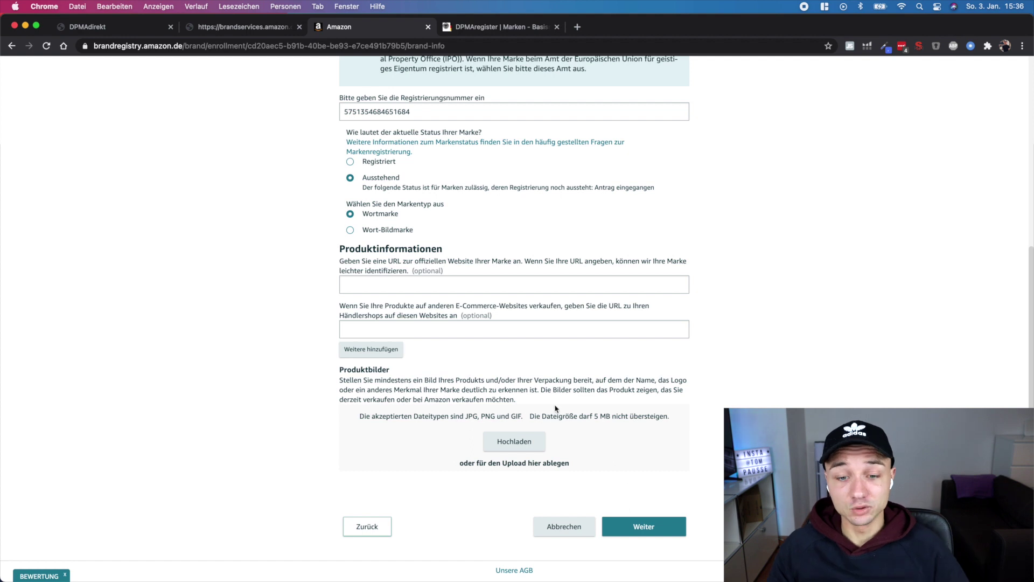
pyautogui.click(515, 441)
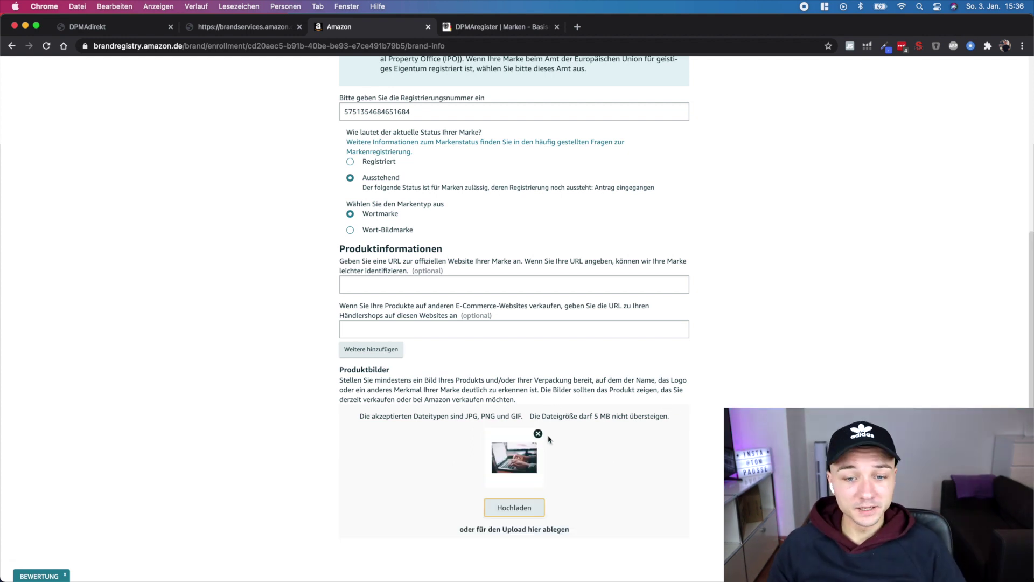
pyautogui.scroll(-1, 554, 429)
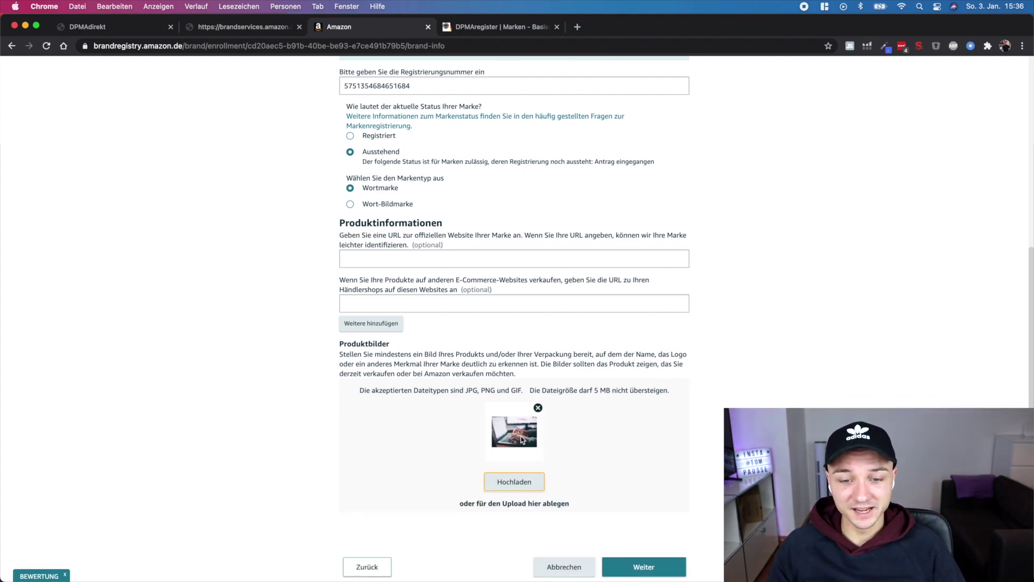
pyautogui.scroll(-1, 521, 439)
pyautogui.scroll(-1, 521, 439)
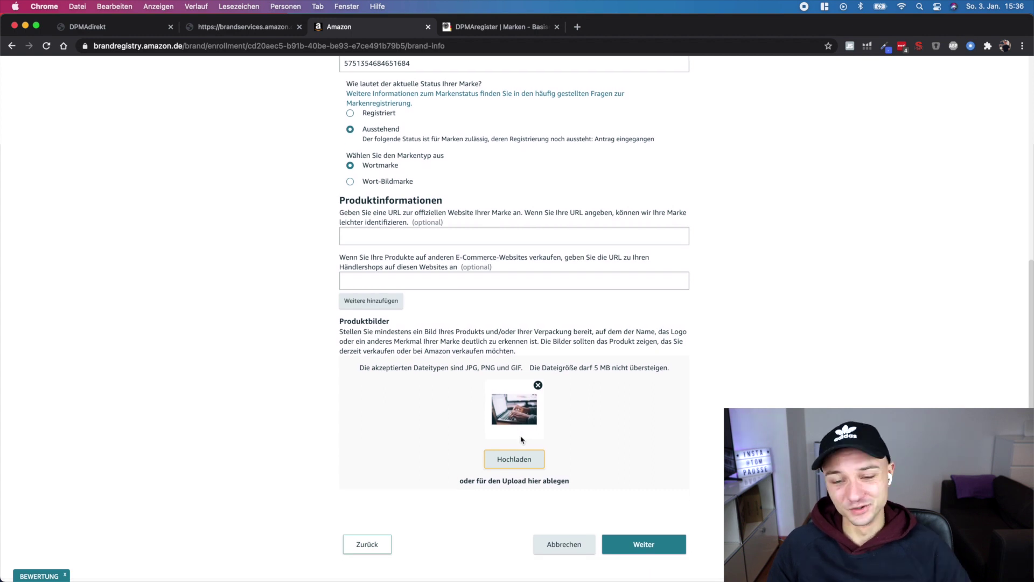
pyautogui.scroll(-1, 533, 442)
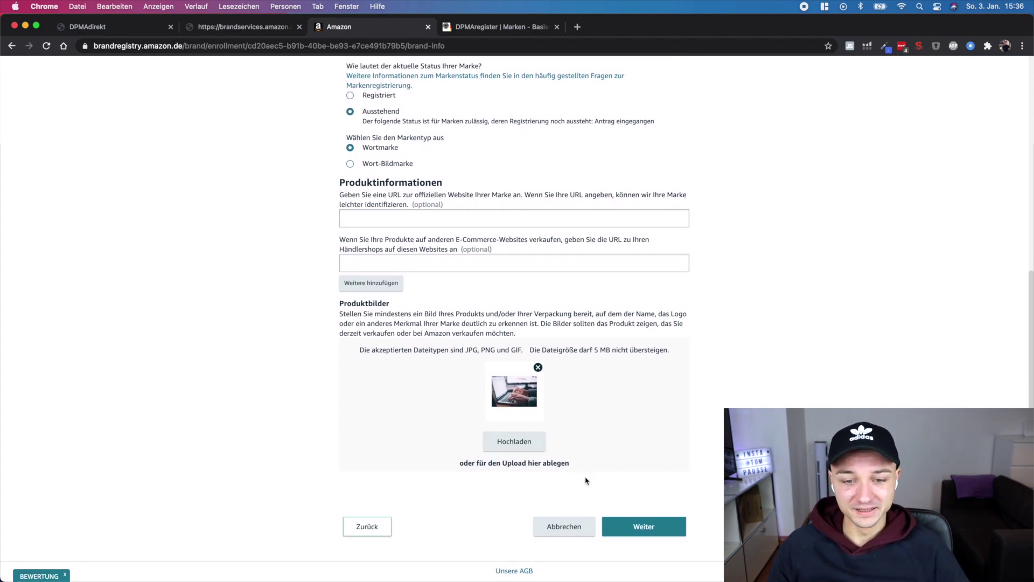
pyautogui.click(645, 525)
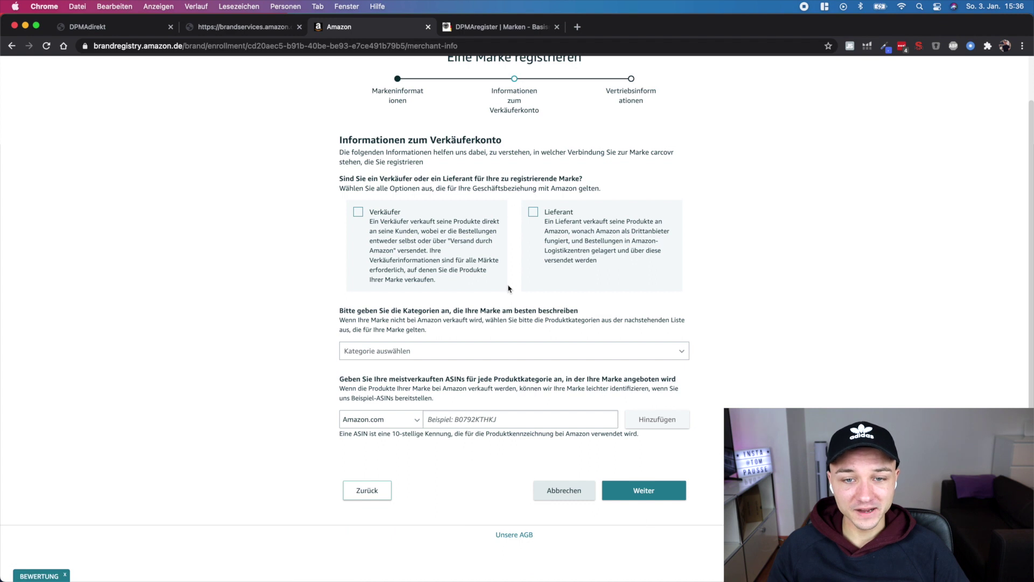
# Tick Verkäufer, add Auto & Motorrad as the brand category, and continue
pyautogui.scroll(2, 469, 259)
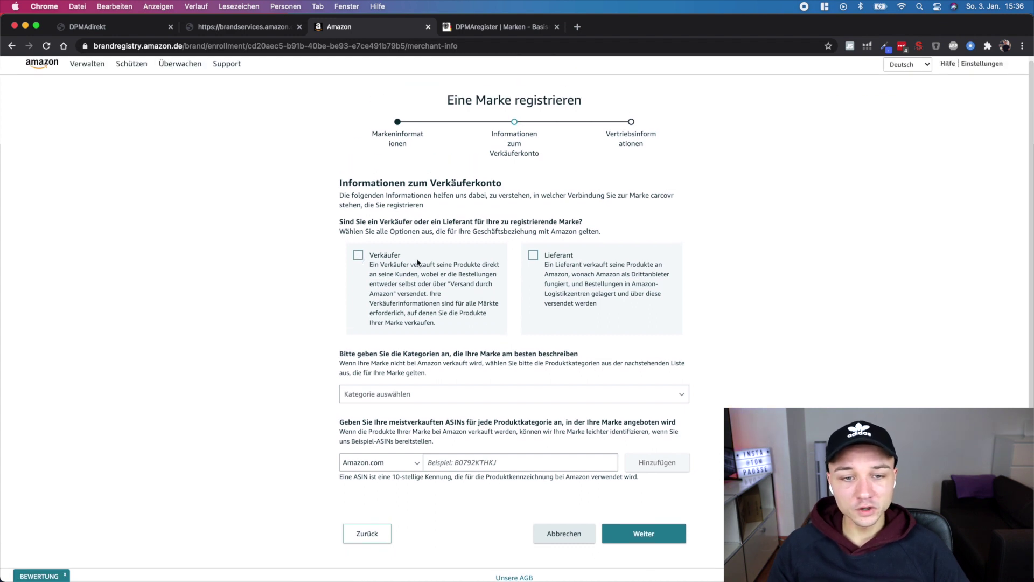
pyautogui.click(361, 259)
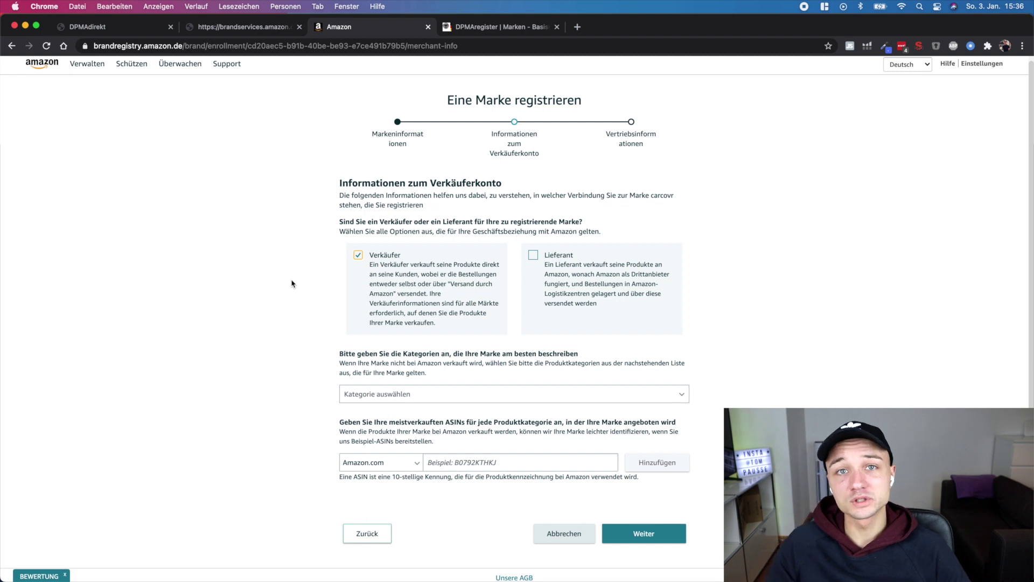
pyautogui.scroll(-2, 387, 367)
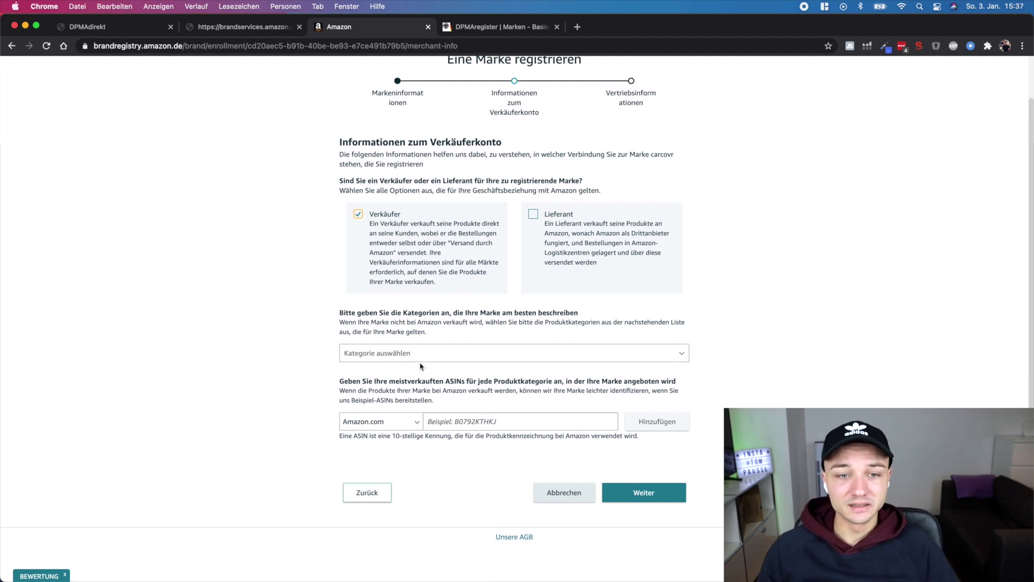
pyautogui.scroll(1, 388, 367)
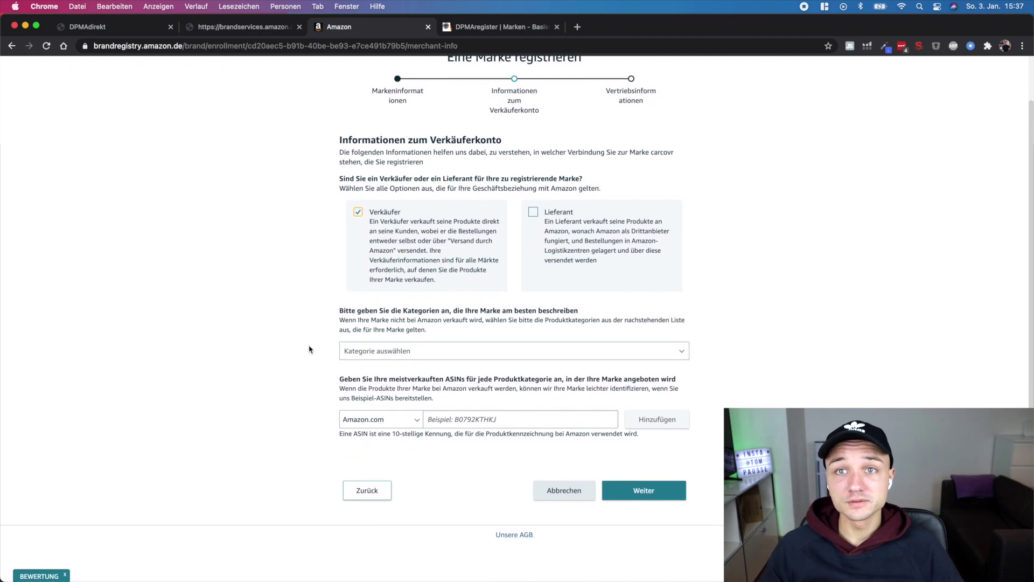
pyautogui.click(405, 351)
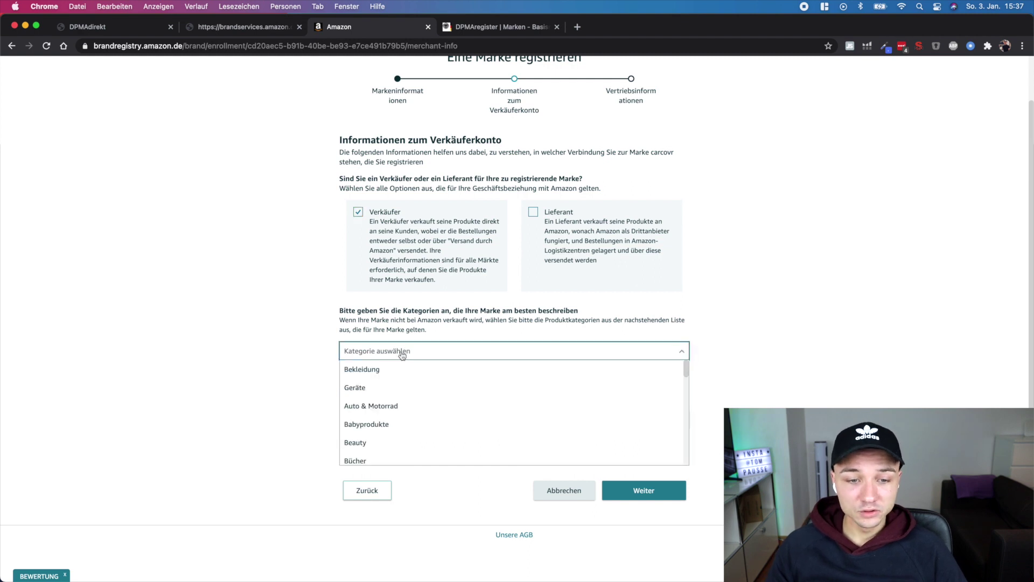
pyautogui.click(384, 405)
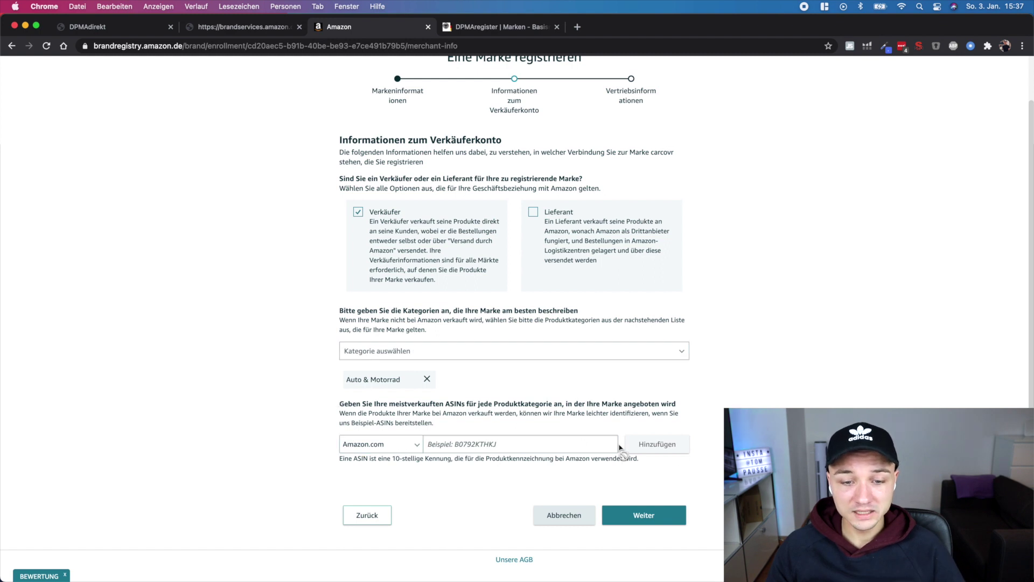
pyautogui.moveTo(335, 407); pyautogui.dragTo(683, 405)
pyautogui.click(698, 408)
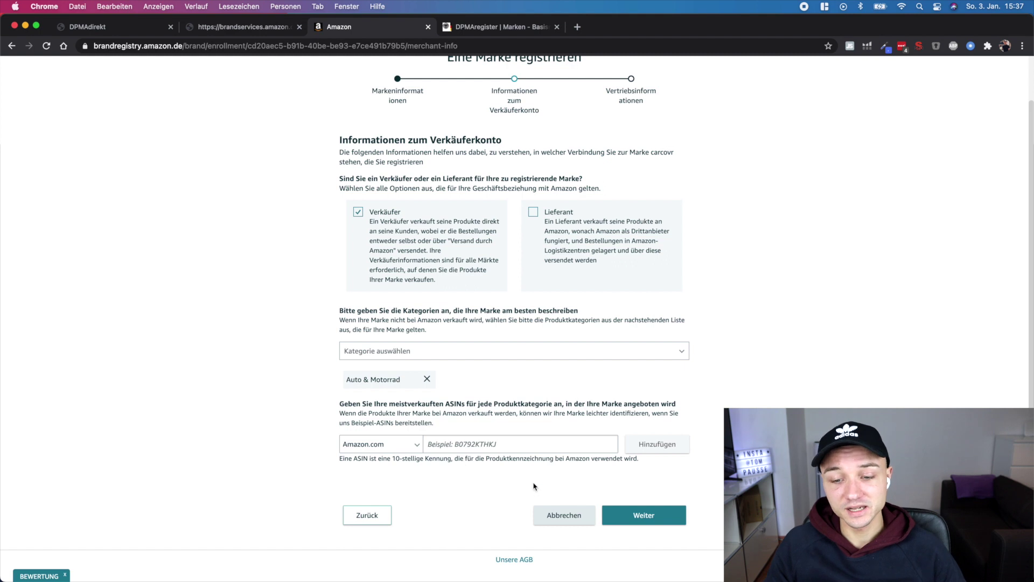
pyautogui.click(644, 516)
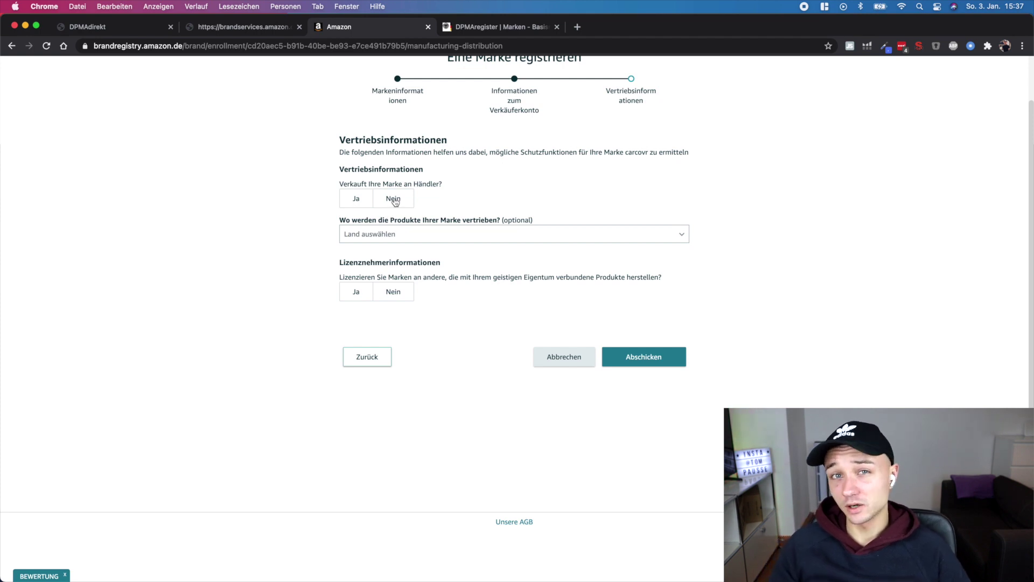
# Answer Nein to both selling through retailers and licensing the brand to others
pyautogui.click(393, 199)
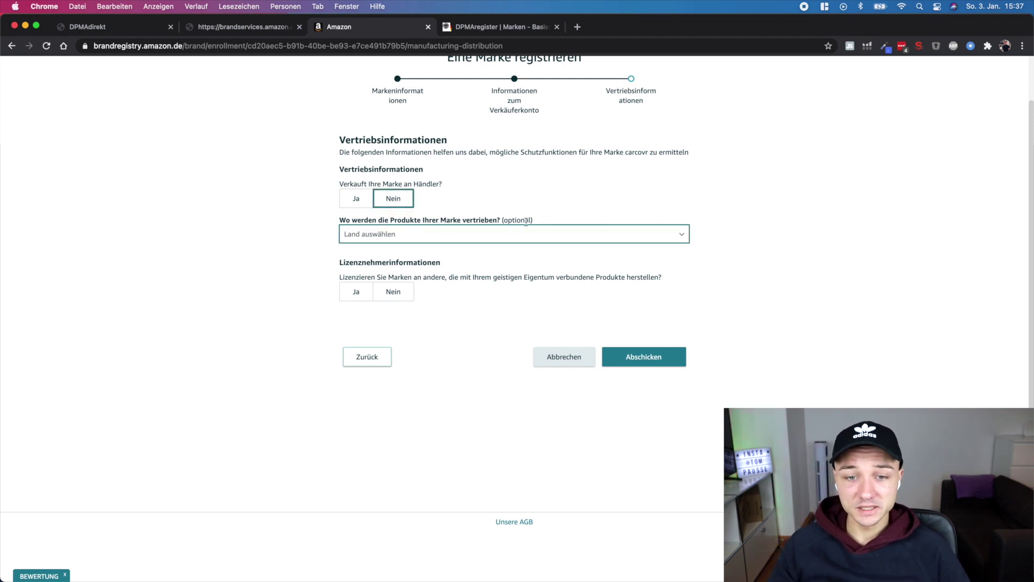
pyautogui.click(397, 297)
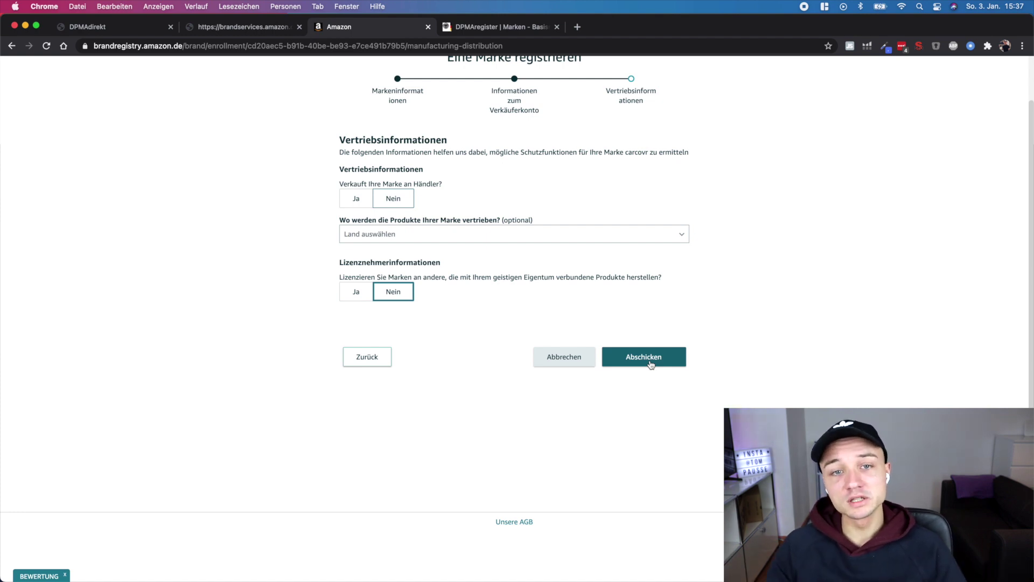
# Check the DPMAregister results, then leave the enrollment form for the Brand Registry home page
pyautogui.click(479, 28)
pyautogui.scroll(-1, 523, 375)
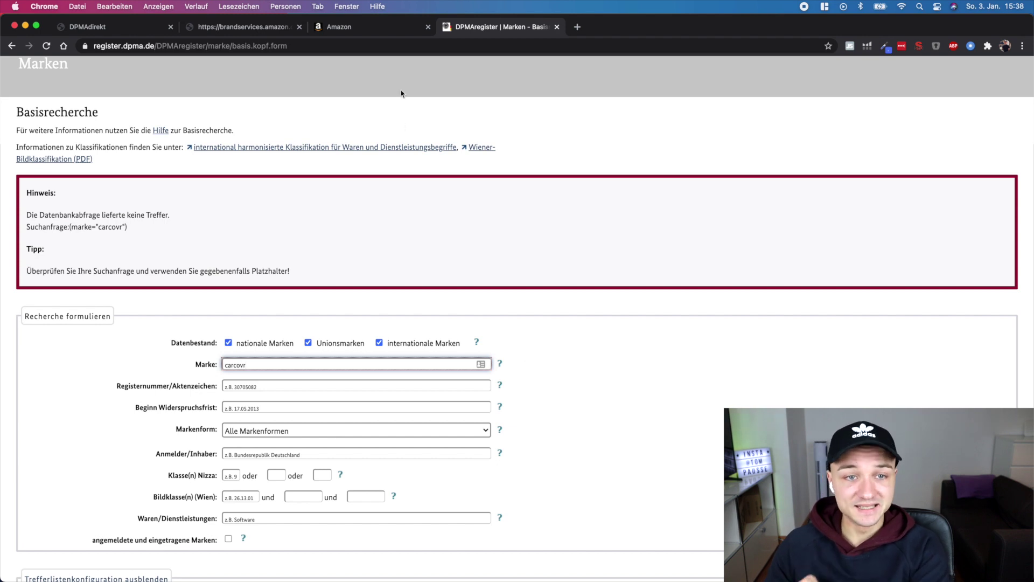
pyautogui.click(370, 27)
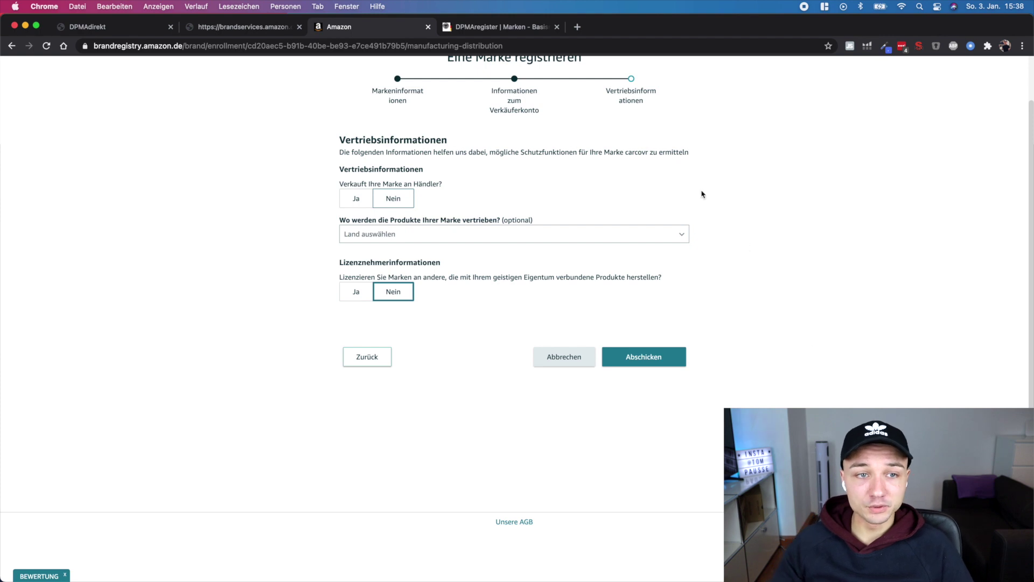
pyautogui.click(254, 27)
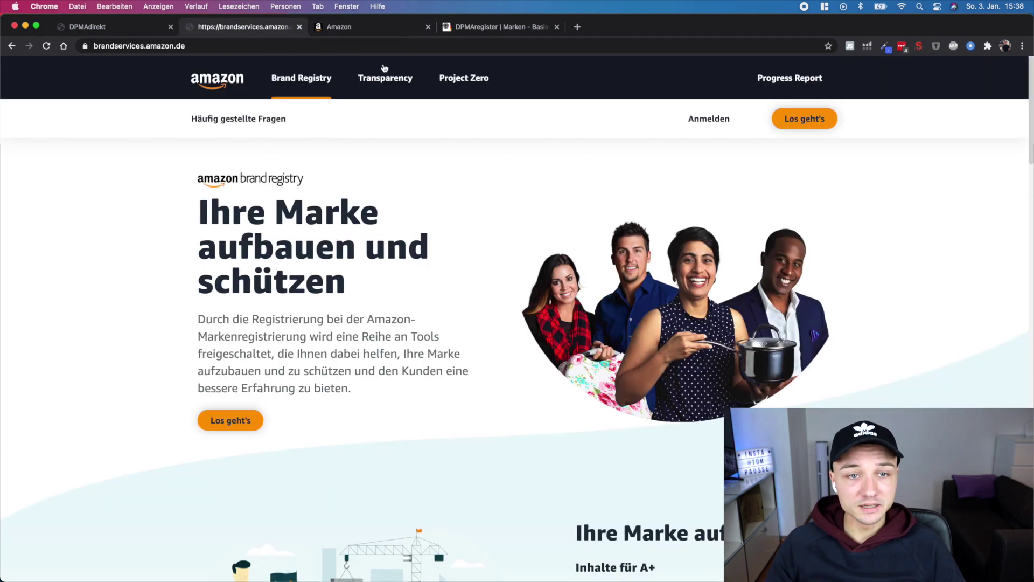
pyautogui.click(372, 28)
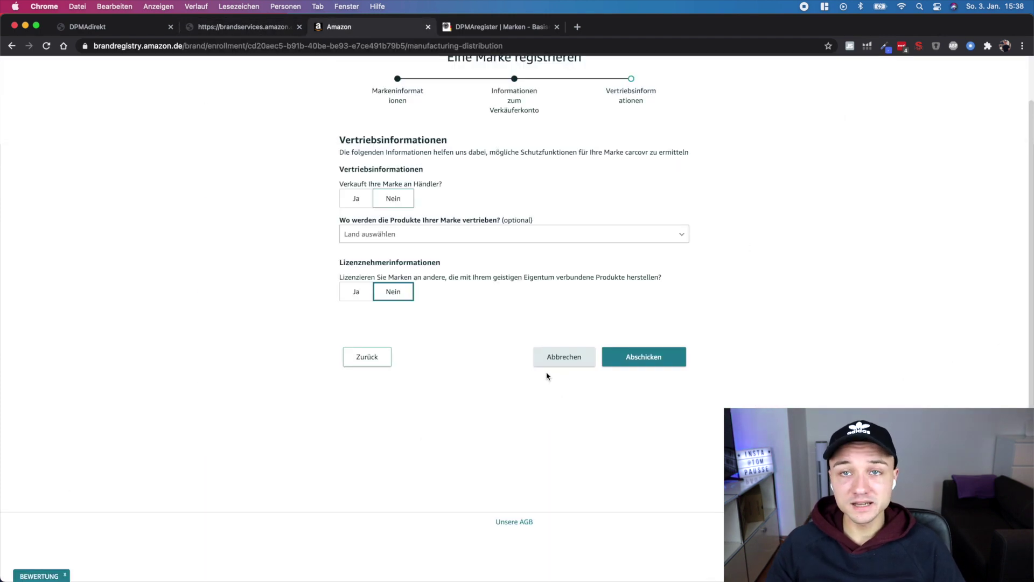
pyautogui.click(555, 362)
pyautogui.moveTo(240, 72)
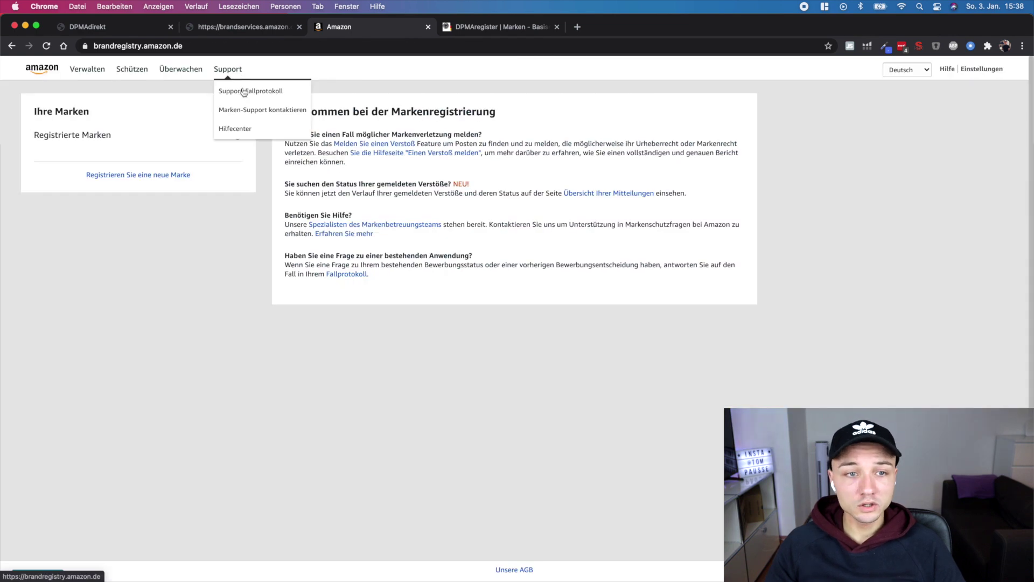